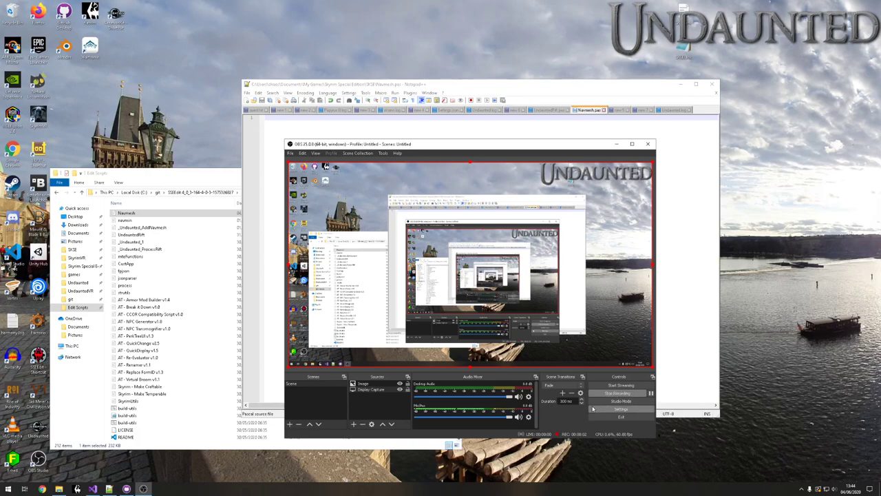
# - Launch SSEEdit from the desktop and load the preselected plugins with the default module selection
pyautogui.click(268, 387)
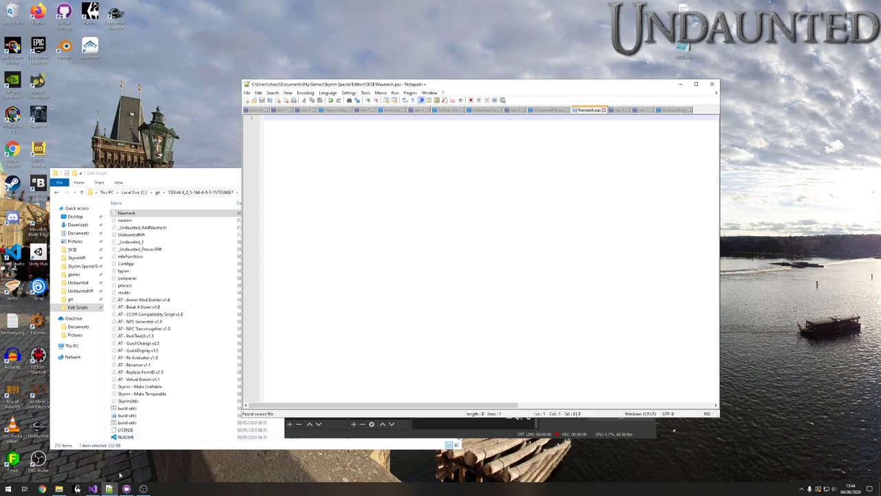
pyautogui.doubleClick(38, 357)
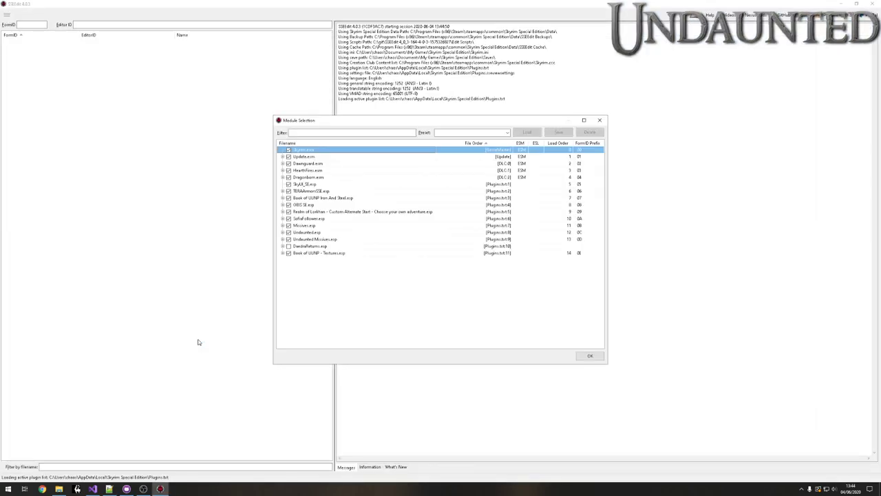
pyautogui.click(597, 356)
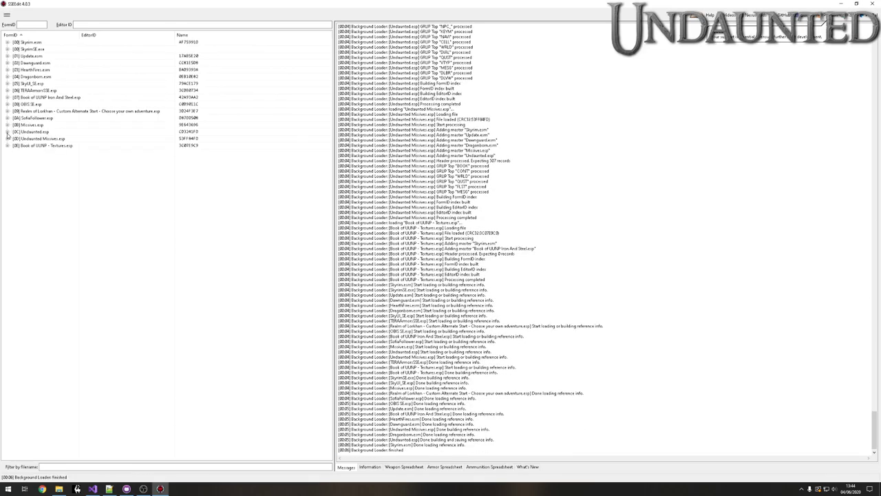
# - Expand Undaunted.esp down to the temporary records of the 01_Undaunted_Icelake cell
pyautogui.click(7, 132)
pyautogui.click(15, 159)
pyautogui.click(21, 200)
pyautogui.click(28, 208)
pyautogui.click(28, 221)
pyautogui.click(36, 214)
pyautogui.click(42, 221)
pyautogui.scroll(6, 115, 160)
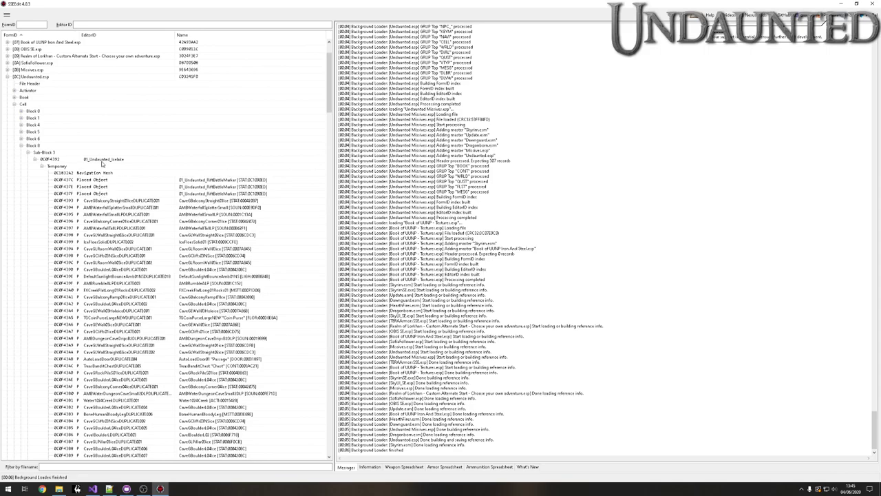
# - Remove the Navigation Mesh record from the 01_Undaunted_Icelake cell and confirm the removal
pyautogui.rightClick(96, 174)
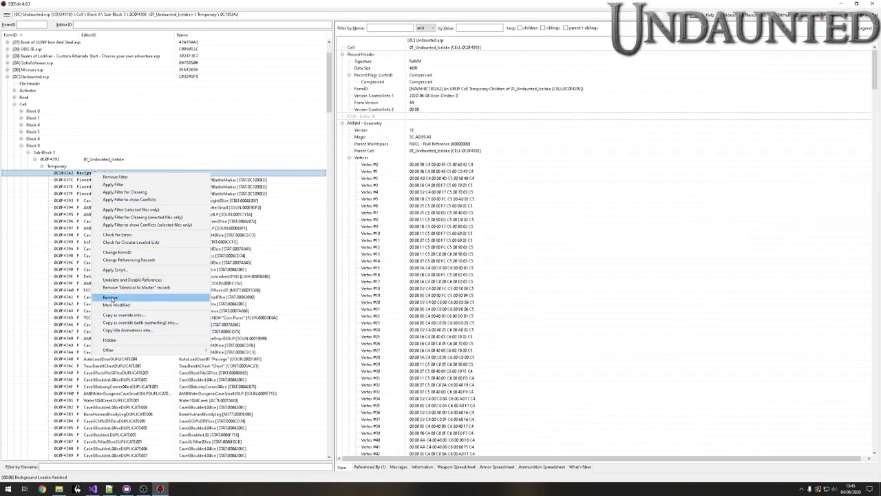
pyautogui.click(113, 299)
pyautogui.click(486, 282)
pyautogui.click(459, 258)
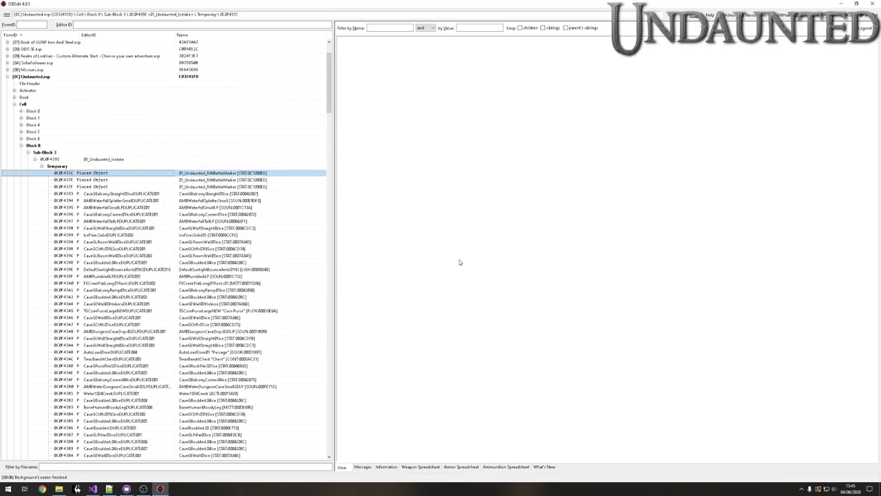
# - Save the changed Undaunted.esp with plugin backup enabled
pyautogui.click(6, 14)
pyautogui.click(21, 35)
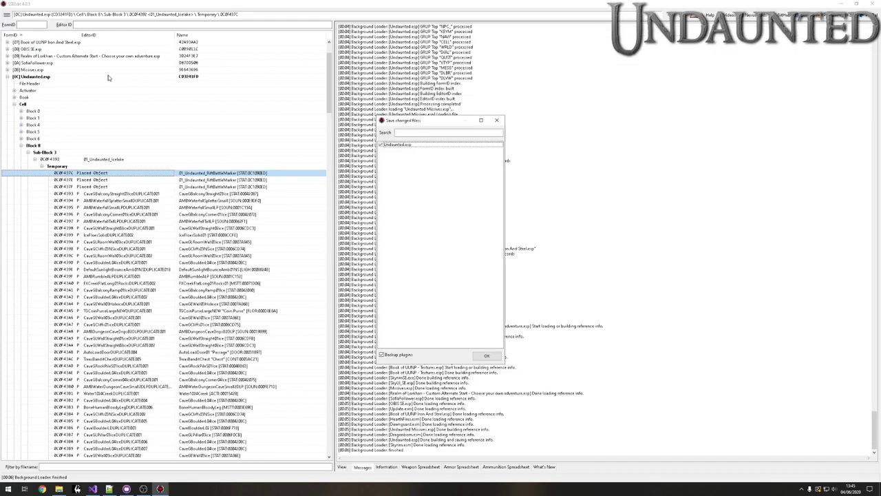
pyautogui.click(481, 353)
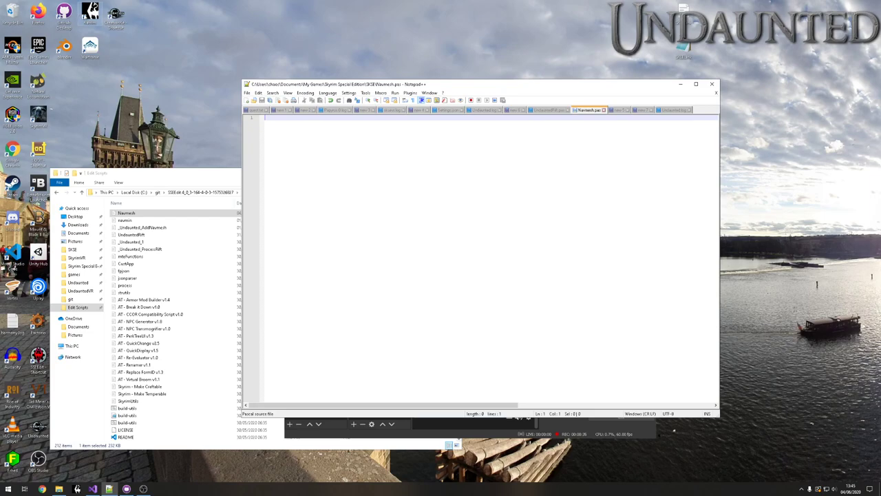
# - Launch the Creation Kit and load Undaunted.esp as the active file
pyautogui.doubleClick(116, 17)
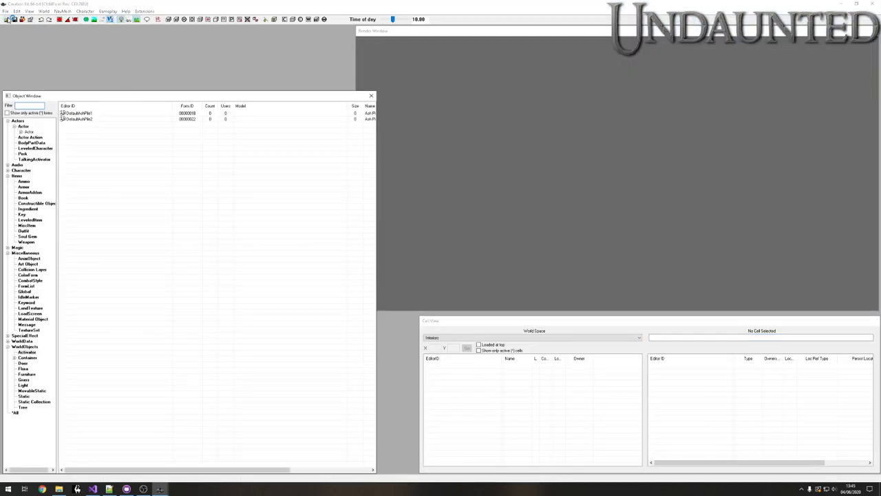
pyautogui.click(6, 20)
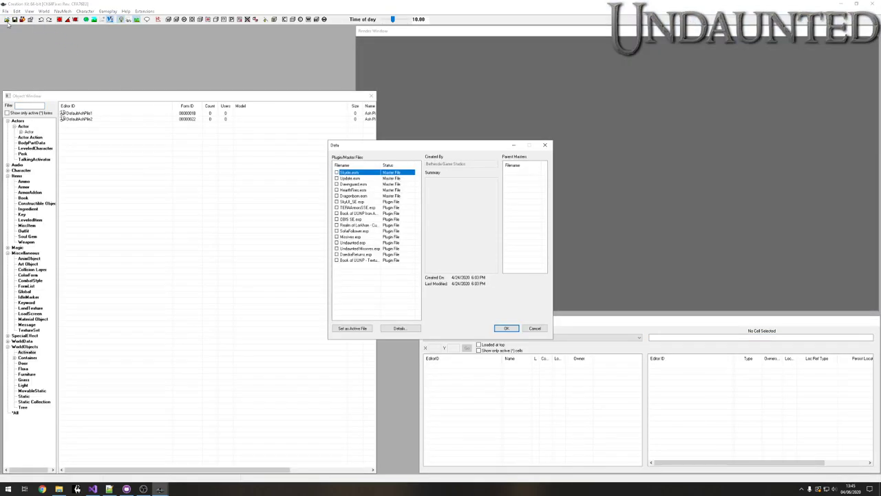
pyautogui.click(356, 243)
pyautogui.click(357, 329)
pyautogui.click(506, 328)
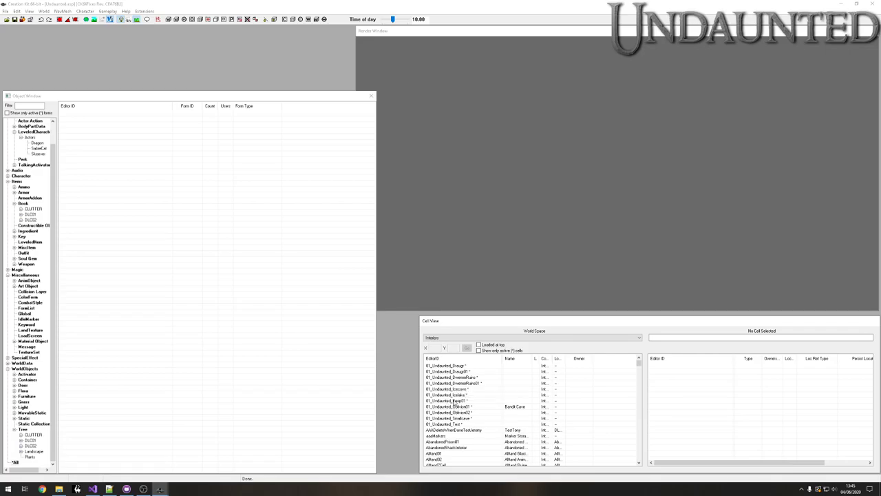
# - Open the interior cell 01_Undaunted_Icelake in the render window and look over its icy terrain
pyautogui.doubleClick(454, 395)
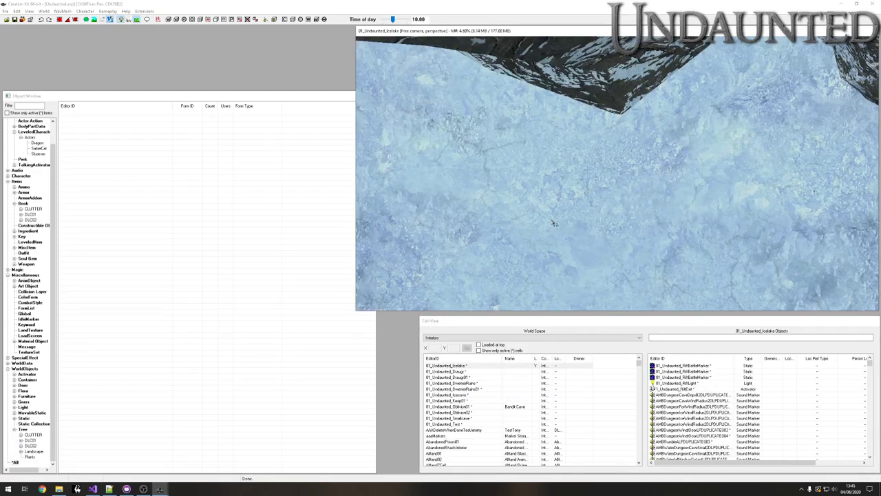
pyautogui.keyDown('shift'); pyautogui.moveTo(619, 186); pyautogui.dragTo(699, 158, button='middle'); pyautogui.keyUp('shift')
pyautogui.scroll(-10, 699, 158)
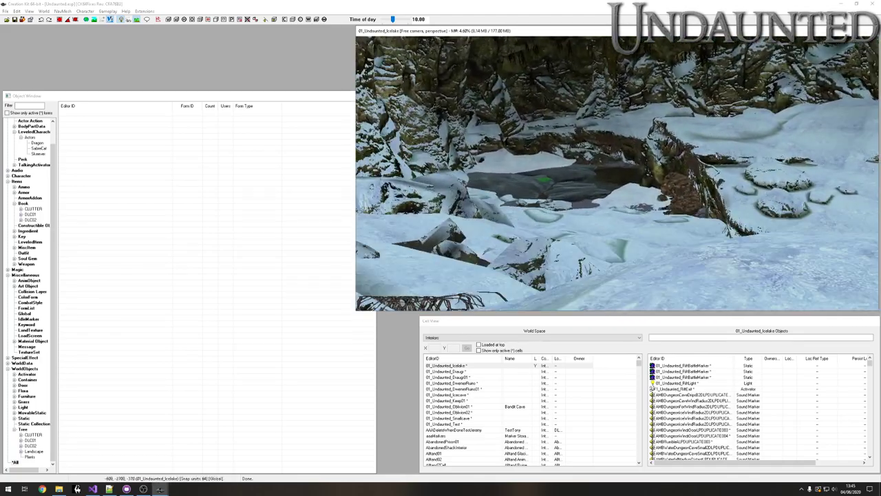
pyautogui.scroll(3, 747, 173)
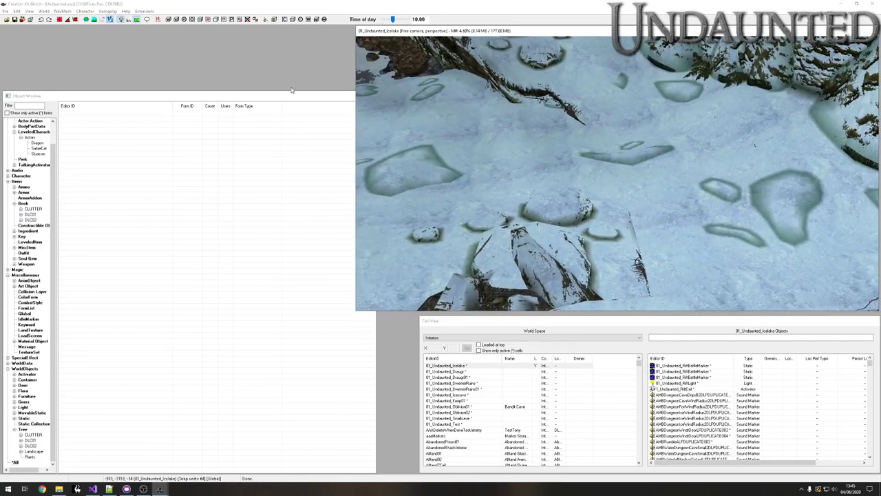
# - Turn on navmesh editing to check the Icelake cave for an existing navmesh, and close the Creation Kit
pyautogui.click(158, 19)
pyautogui.keyDown('shift'); pyautogui.moveTo(386, 93); pyautogui.dragTo(690, 288, button='middle'); pyautogui.keyUp('shift')
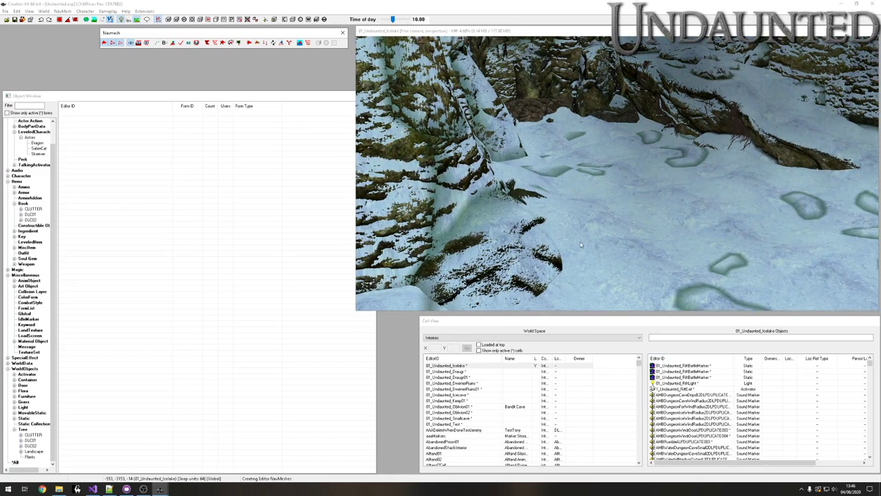
pyautogui.keyDown('shift'); pyautogui.moveTo(581, 245); pyautogui.dragTo(400, 238, button='middle'); pyautogui.keyUp('shift')
pyautogui.moveTo(476, 237)
pyautogui.mouseDown(button='middle')
pyautogui.moveTo(435, 241)
pyautogui.moveTo(501, 245)
pyautogui.moveTo(457, 258)
pyautogui.moveTo(462, 250)
pyautogui.moveTo(602, 245)
pyautogui.moveTo(631, 212)
pyautogui.moveTo(626, 189)
pyautogui.mouseUp(button='middle')
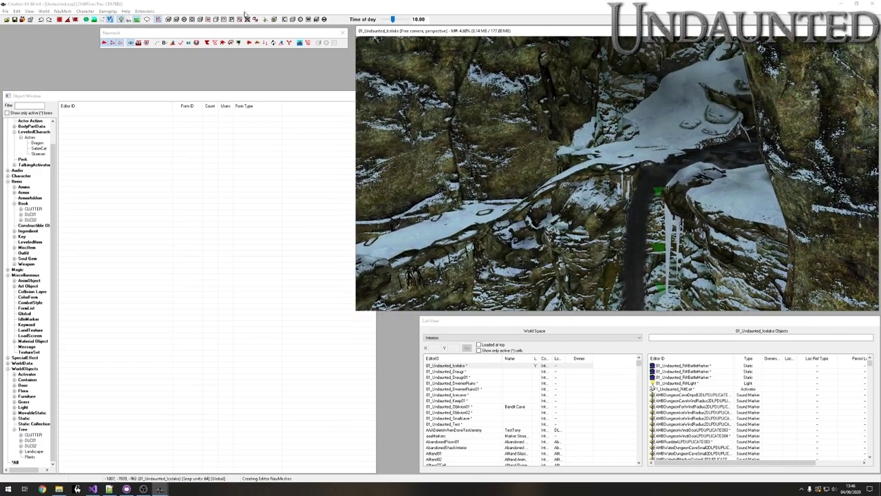
pyautogui.click(872, 4)
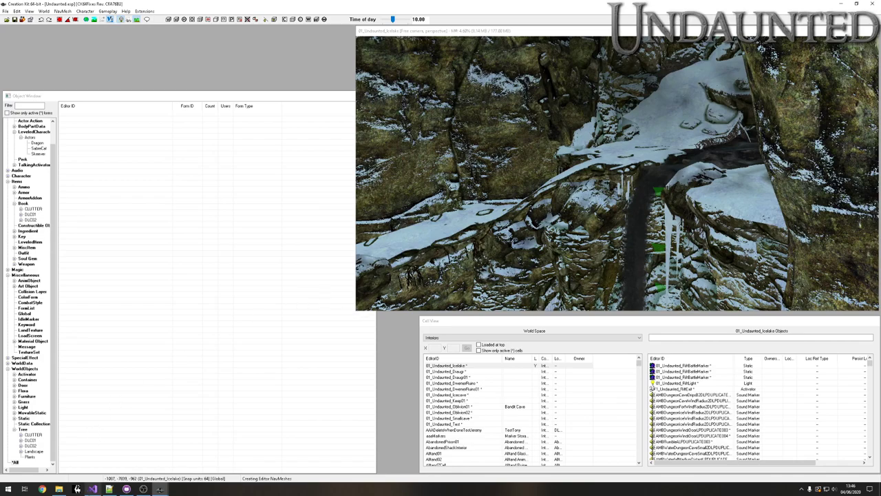
# - Launch Skyrim and continue the most recent saved game
pyautogui.click(78, 489)
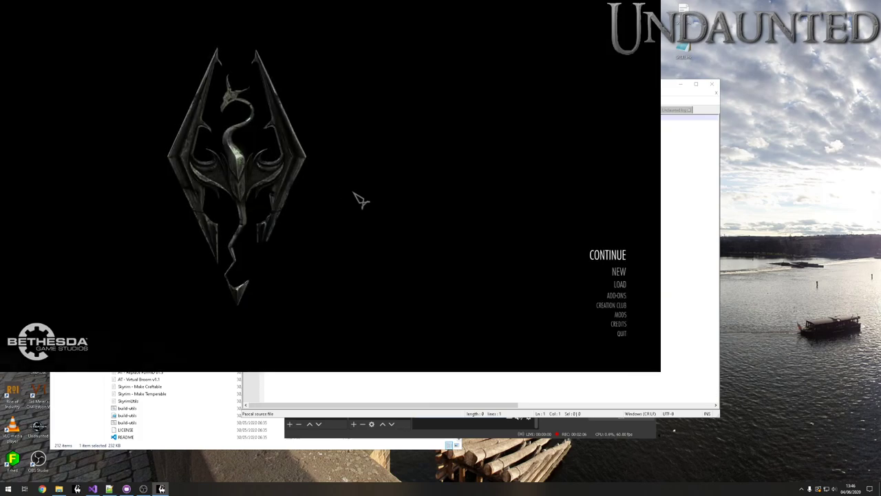
pyautogui.click(608, 255)
pyautogui.click(475, 336)
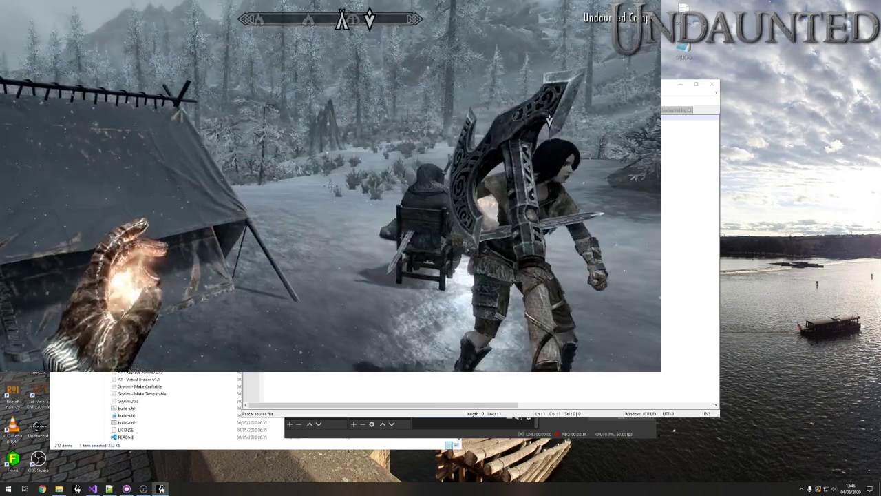
# - Walk to the crates in the Undaunted camp and take the Undaunted NavTile Book
pyautogui.press('w')
pyautogui.press('w')
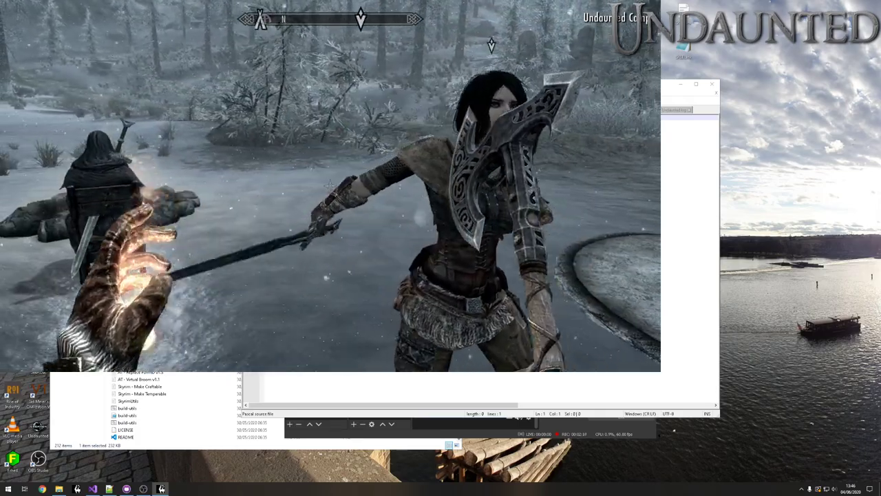
pyautogui.press('w')
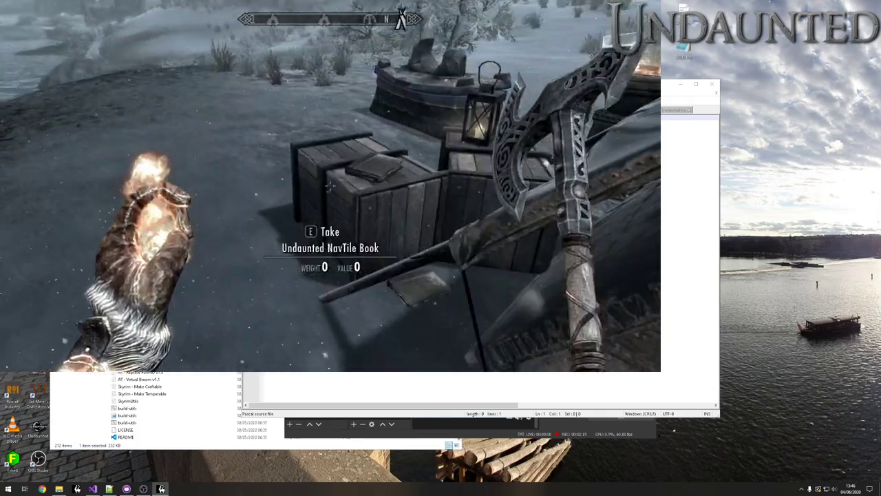
pyautogui.press('e')
# - Read the Undaunted NavTile Book from the books inventory to learn the Undaunted NavTile Tool, and return to the game
pyautogui.press('Tab')
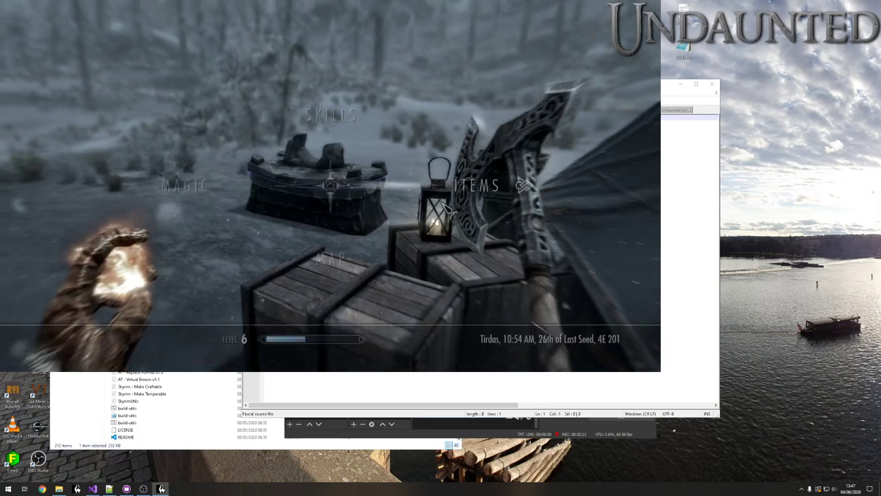
pyautogui.click(463, 206)
pyautogui.click(231, 33)
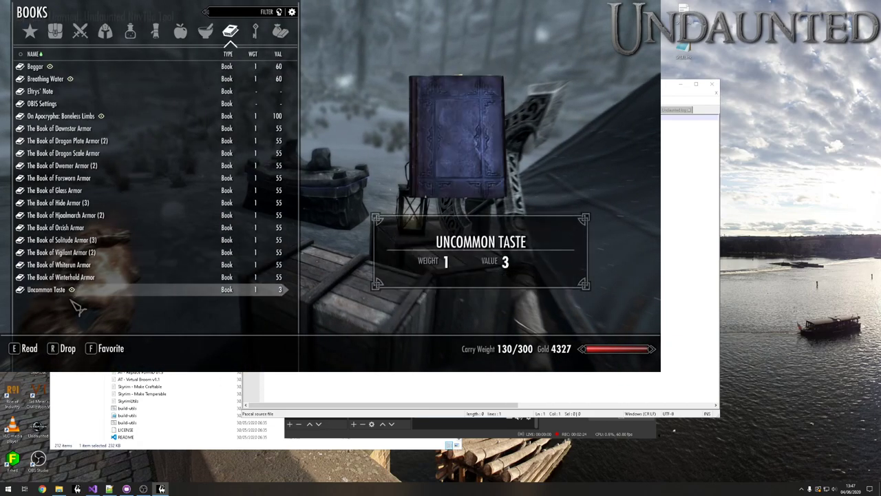
pyautogui.press('Tab')
# - Use the console to teleport to the 01_undaunted_icelake cell with coc and toggle god mode with tgm
pyautogui.moveTo(330, 186)
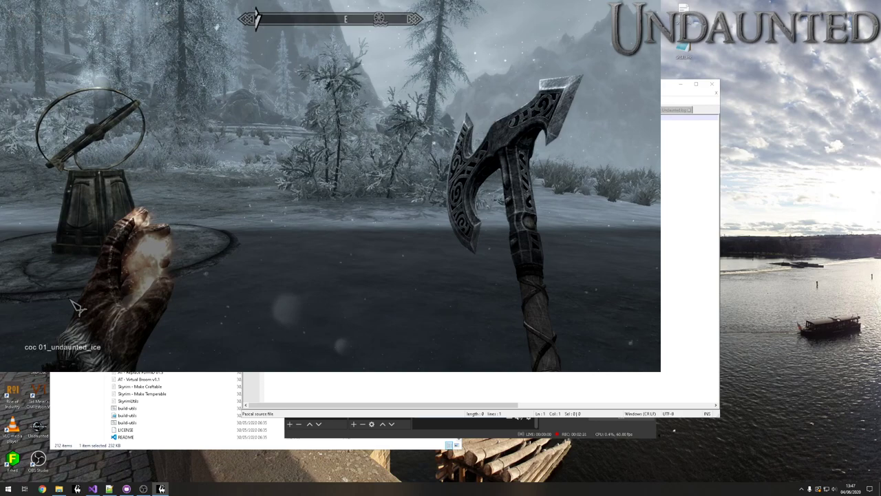
pyautogui.press('Return')
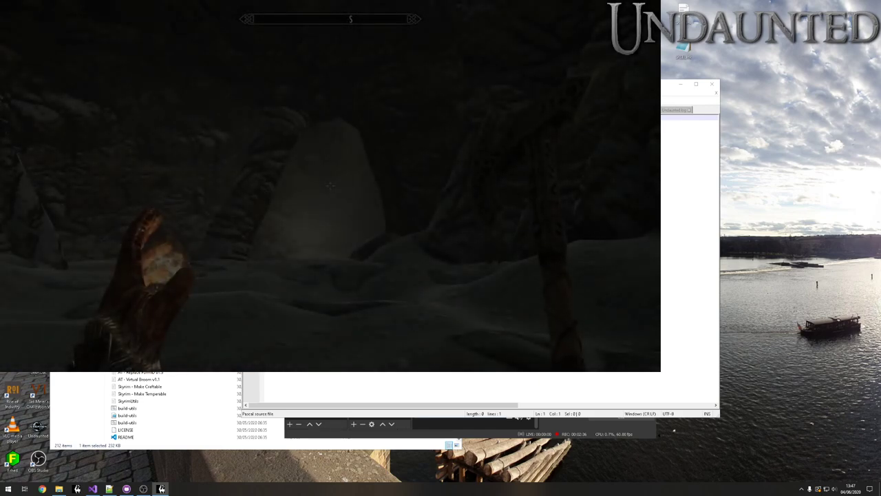
pyautogui.press('`')
pyautogui.write('tgm')
pyautogui.press('Return')
pyautogui.press('`')
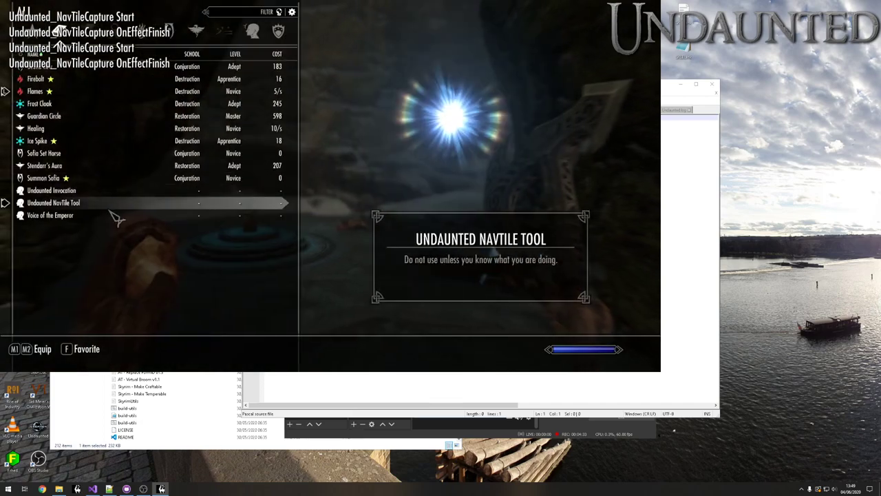
# - Leave the magic list and quit the game to the desktop
pyautogui.press('Tab')
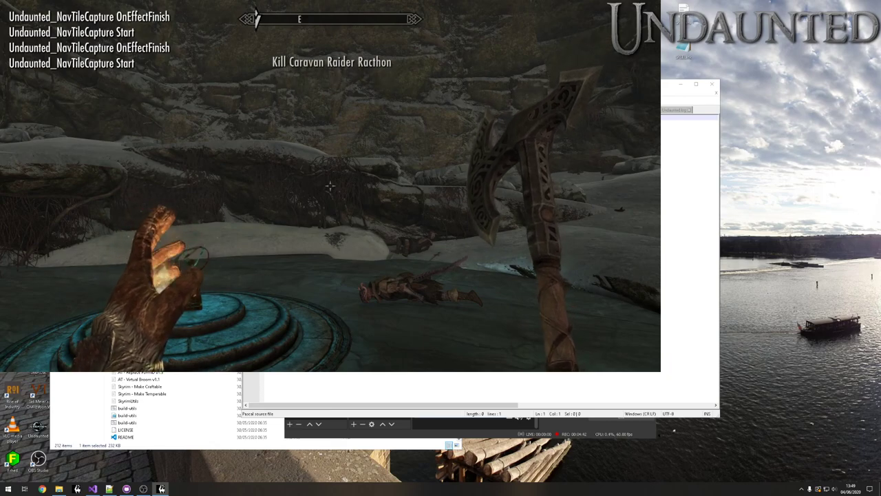
pyautogui.press('j')
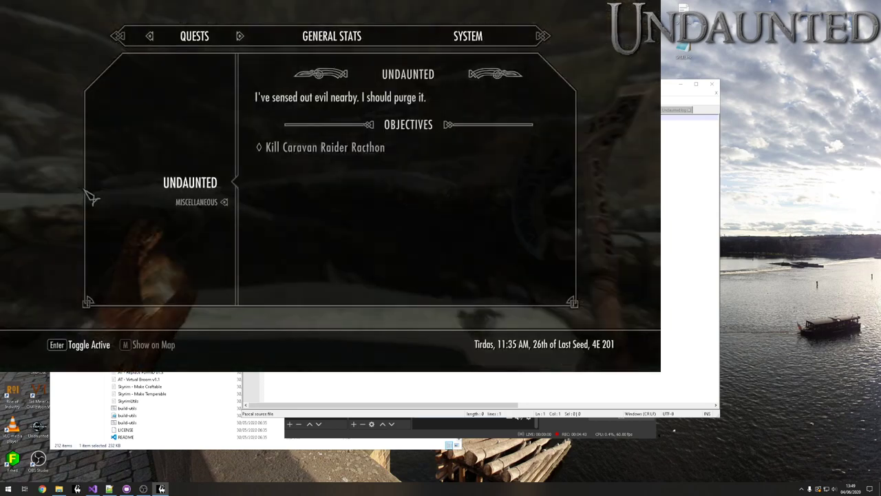
pyautogui.click(470, 43)
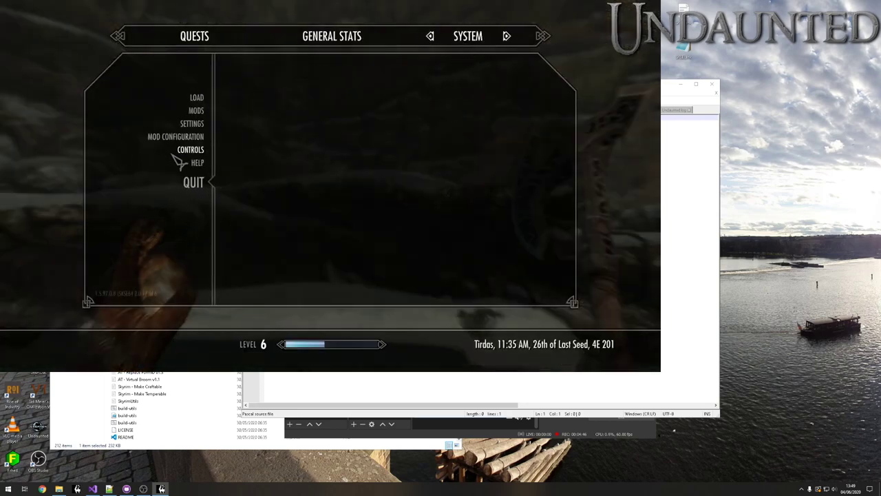
pyautogui.click(194, 184)
pyautogui.click(258, 198)
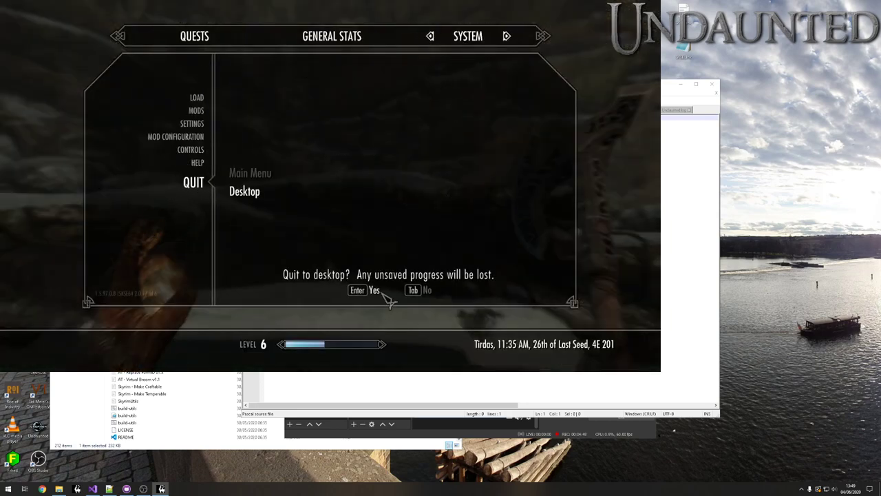
pyautogui.click(375, 291)
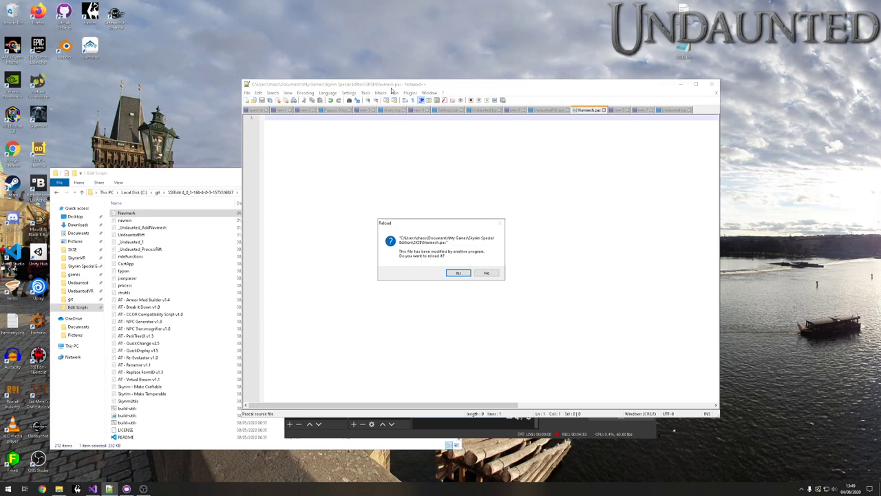
# - Reload the modified Navmesh.pas in Notepad++ and examine its generated Vertices and Triangles entries
pyautogui.click(457, 273)
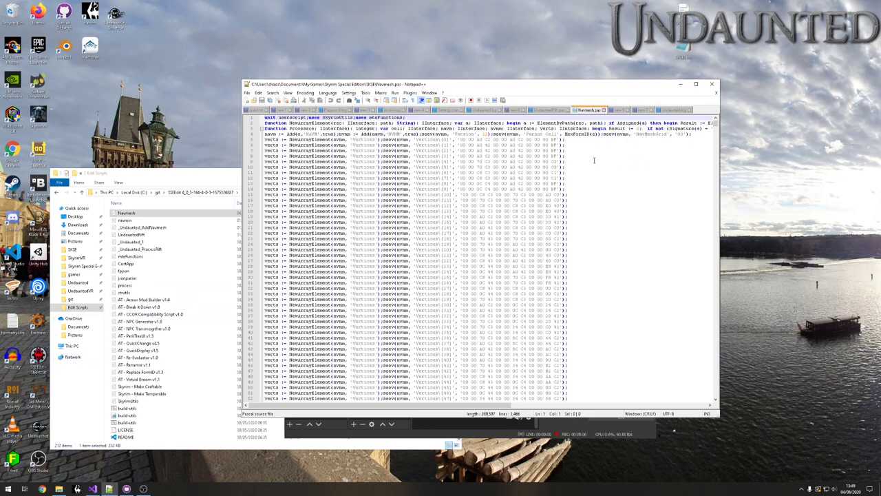
pyautogui.doubleClick(363, 141)
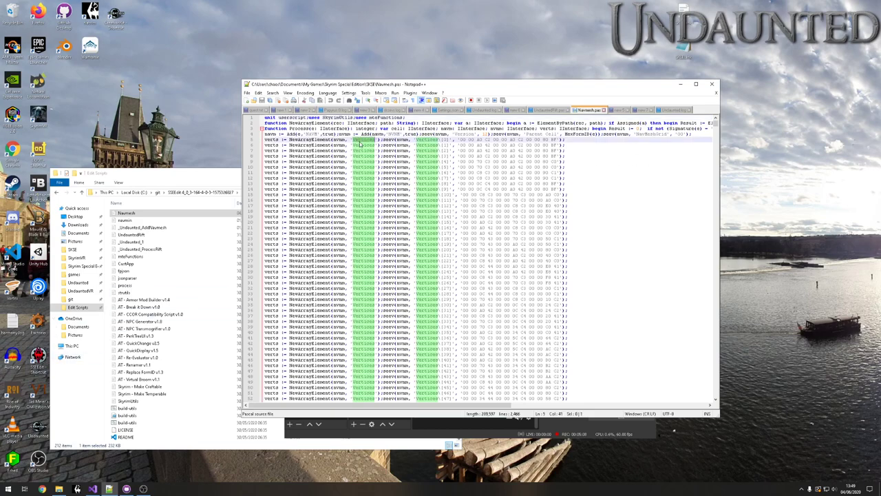
pyautogui.moveTo(716, 127); pyautogui.dragTo(708, 242)
pyautogui.doubleClick(351, 211)
pyautogui.click(596, 232)
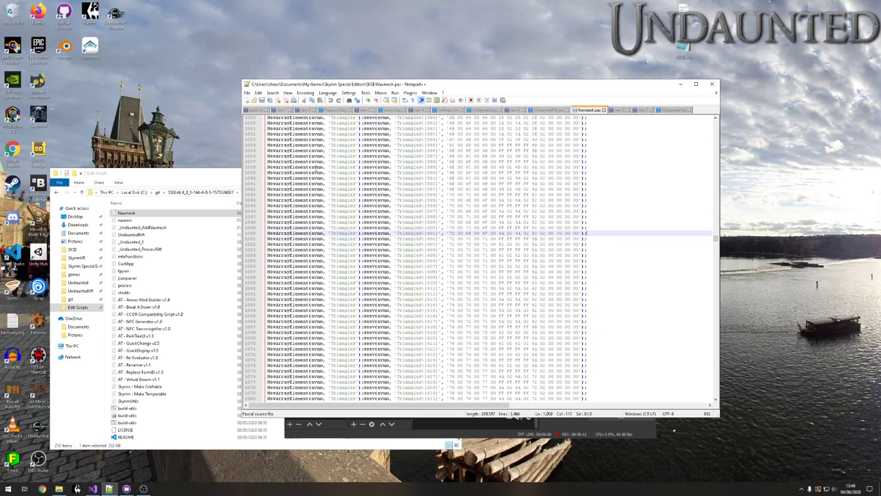
# - Switch to the Undaunted project in Visual Studio to view the navmesh export code in NavMeshTool.cpp
pyautogui.click(93, 489)
pyautogui.doubleClick(603, 71)
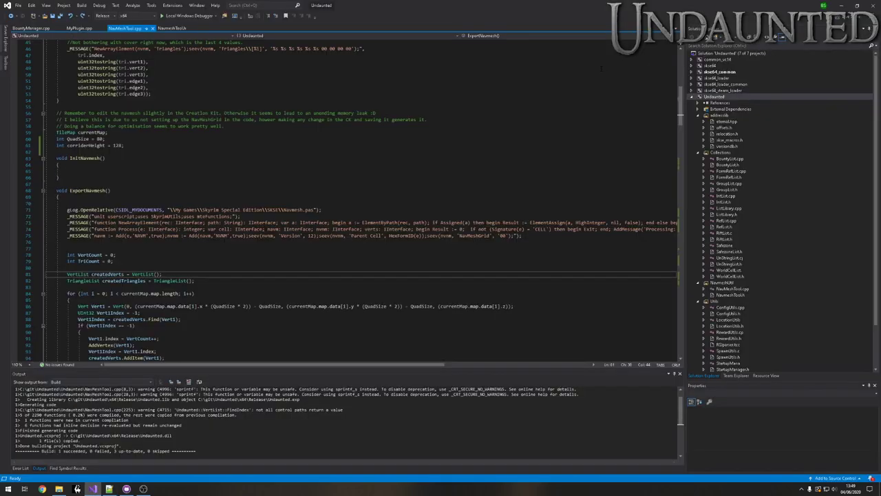
# - Examine the vertex and triangle helper functions, then go to the MarkTile function and inspect its map Find call
pyautogui.scroll(7, 344, 209)
pyautogui.scroll(8, 171, 269)
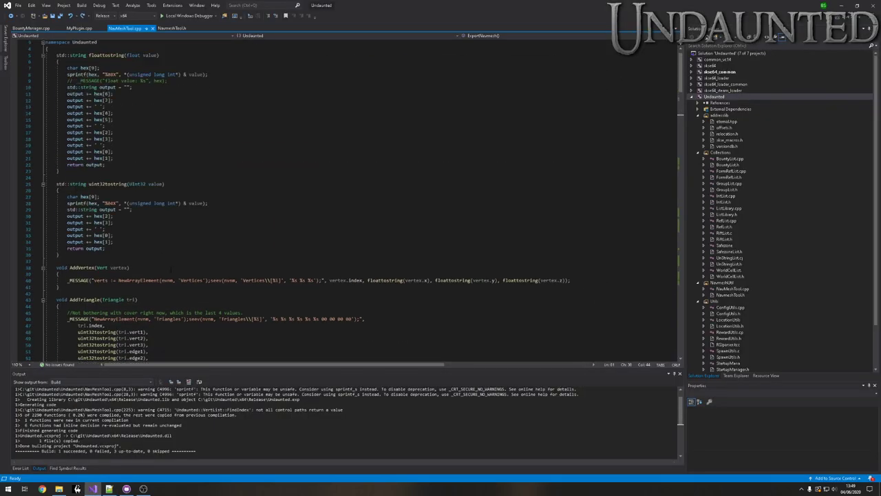
pyautogui.scroll(-20, 345, 200)
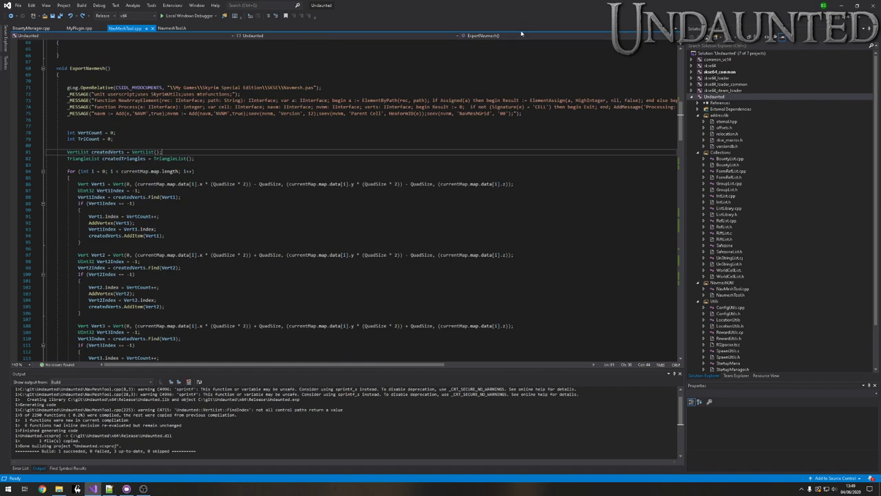
pyautogui.click(483, 35)
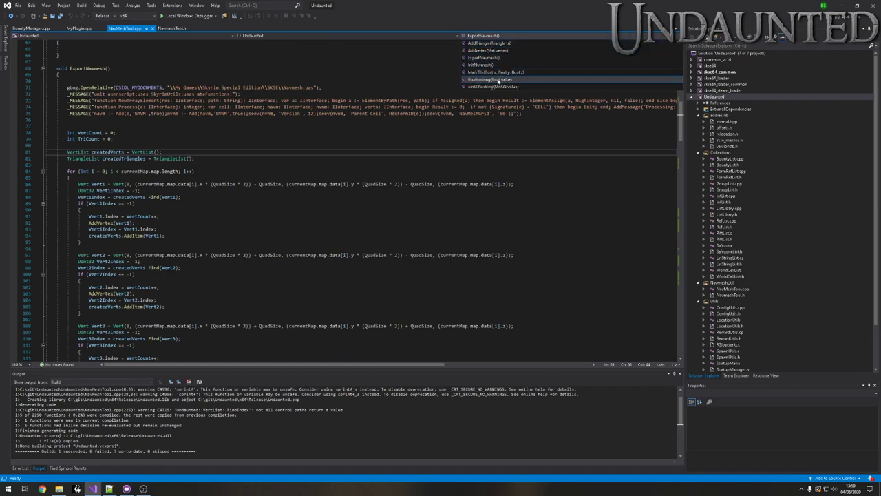
pyautogui.click(491, 72)
pyautogui.click(189, 239)
pyautogui.scroll(-2, 190, 215)
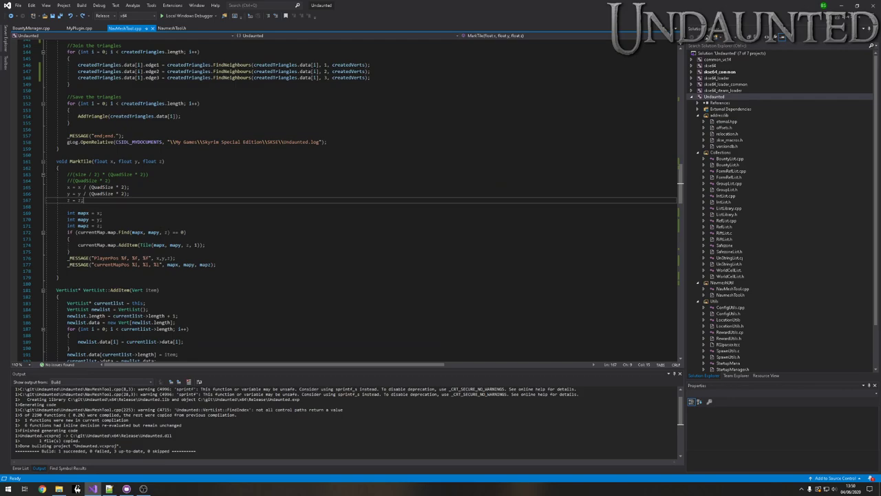
pyautogui.click(124, 232)
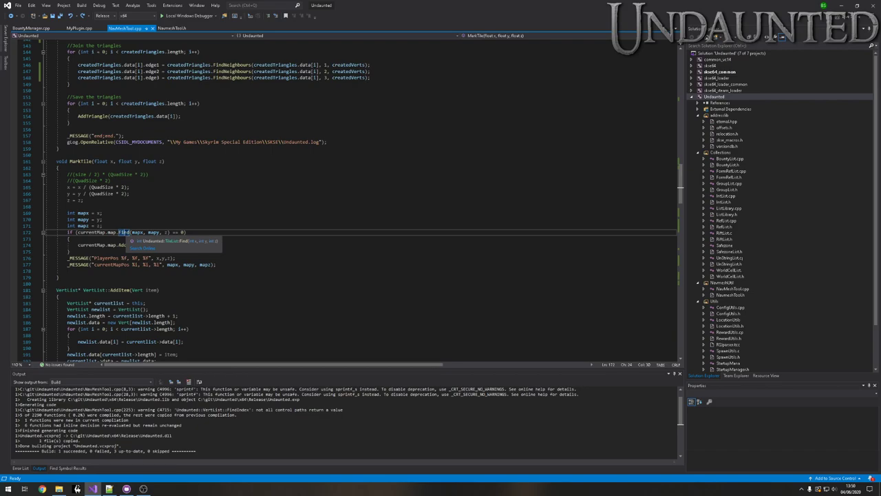
# - Examine the ExportNavmesh function from its vertex creation through the loops that join and save the triangles
pyautogui.scroll(20, 360, 198)
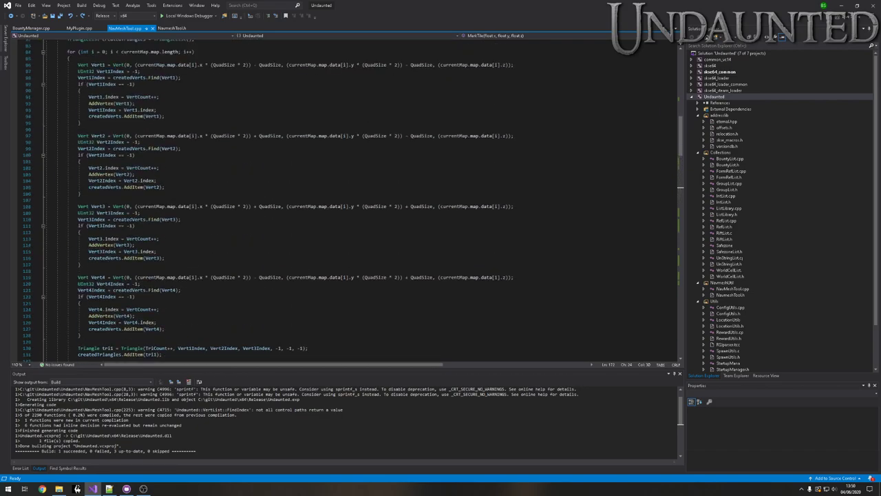
pyautogui.scroll(4, 131, 222)
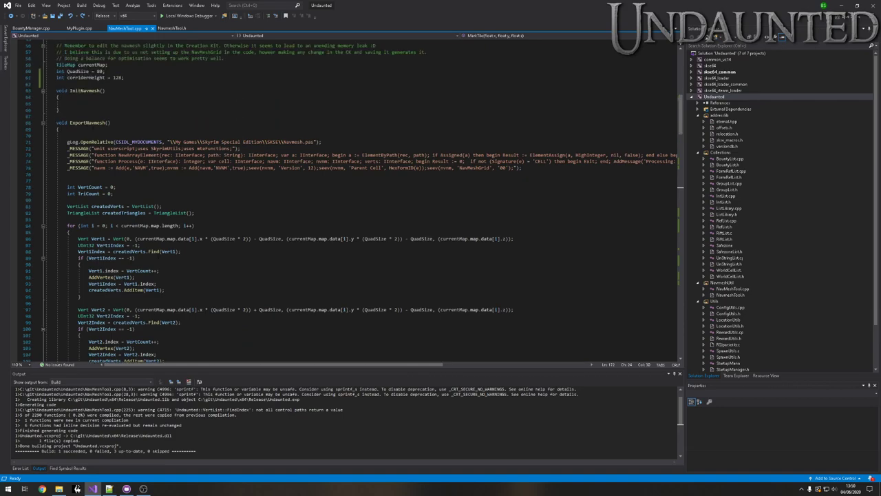
pyautogui.scroll(-5, 182, 251)
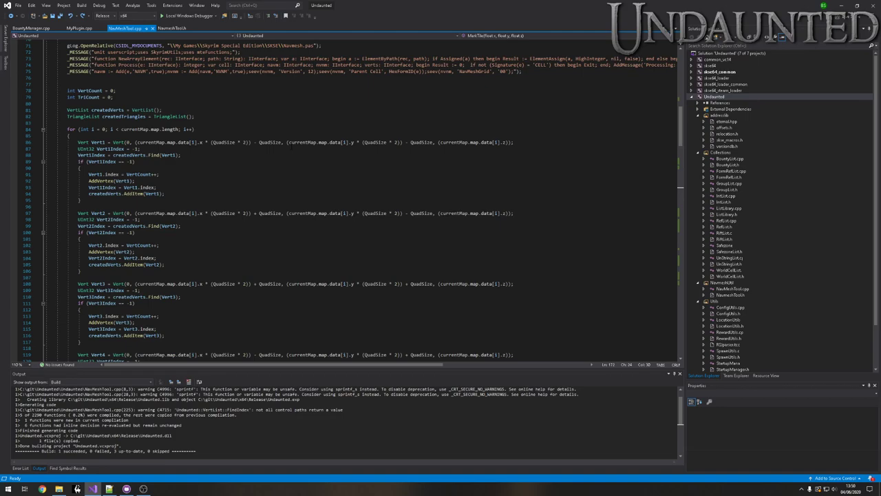
pyautogui.scroll(-12, 345, 200)
pyautogui.scroll(-3, 276, 278)
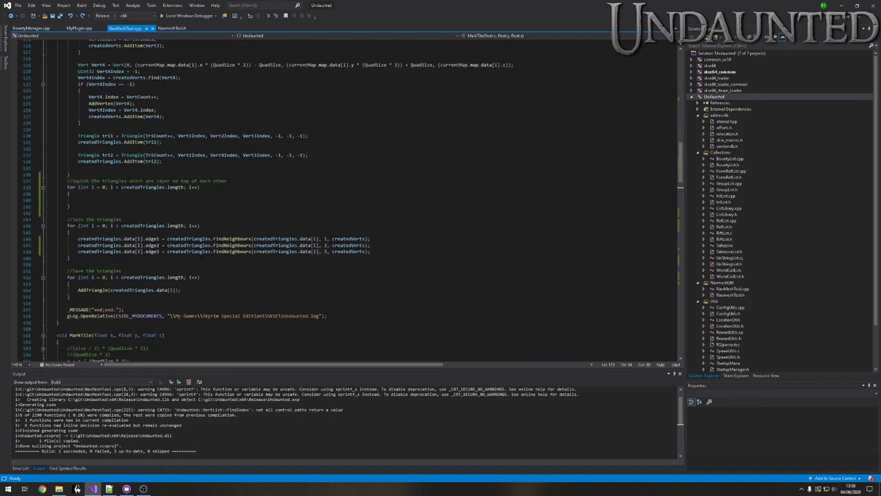
pyautogui.scroll(-8, 345, 200)
# - Copy the generated Navmesh.pas from the SKSE folder into SSEEdit's Edit Scripts folder, replacing the existing file
pyautogui.click(842, 6)
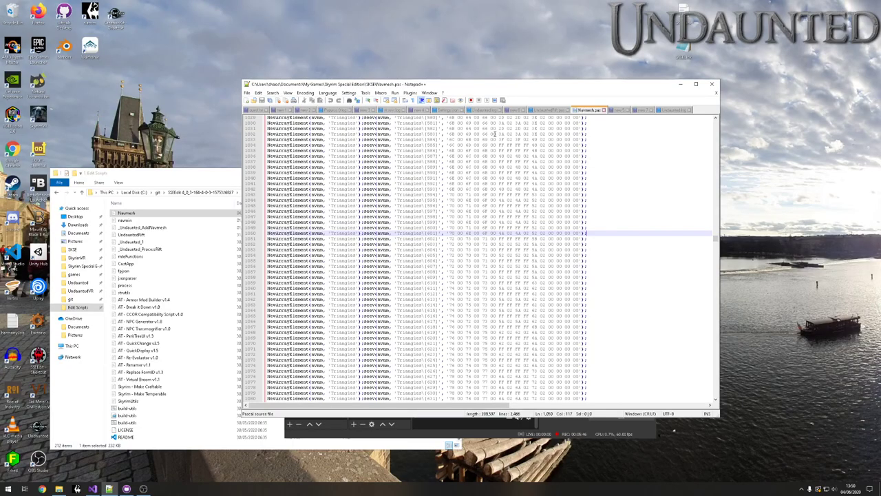
pyautogui.click(127, 213)
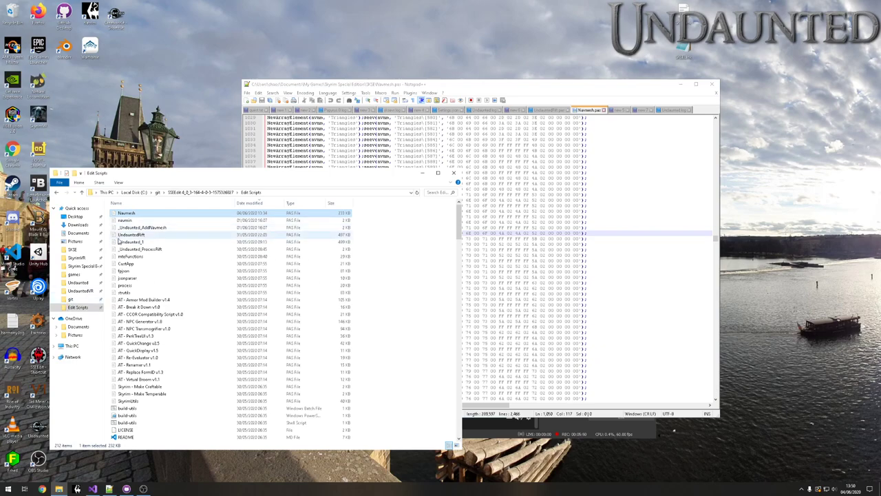
pyautogui.click(72, 249)
pyautogui.click(138, 220)
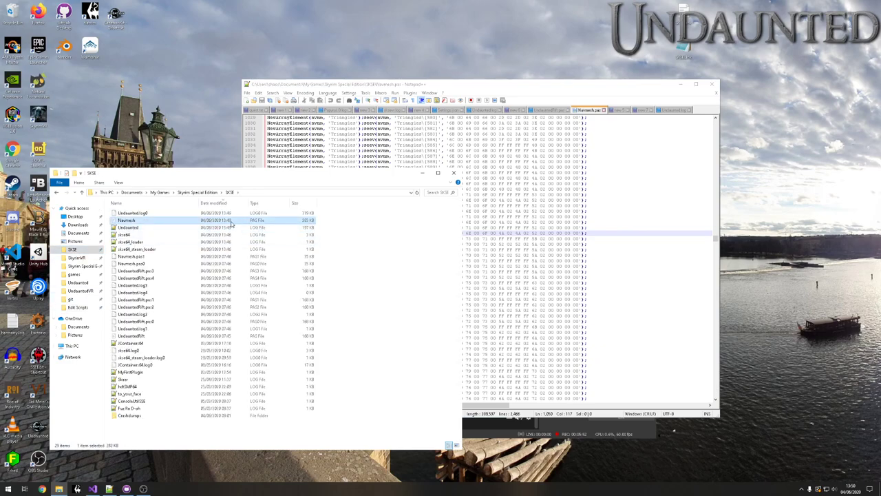
pyautogui.click(76, 308)
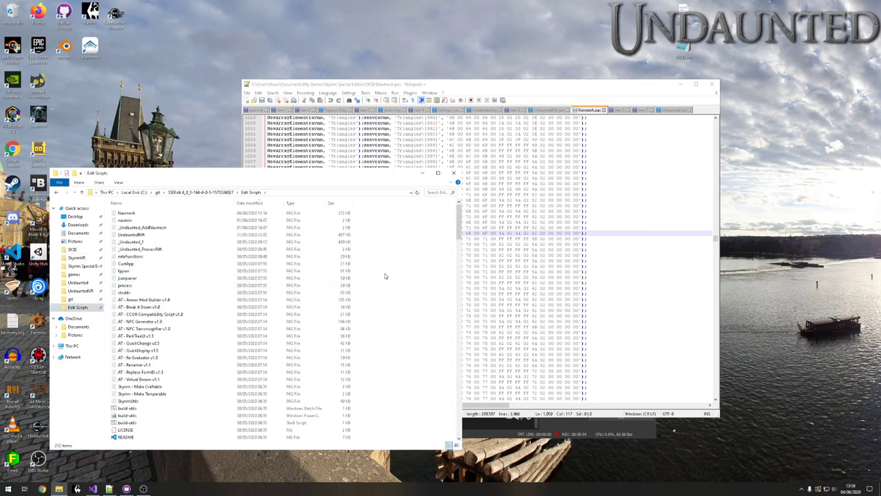
pyautogui.hotkey('ctrl', 'v')
pyautogui.click(406, 192)
pyautogui.moveTo(278, 176); pyautogui.dragTo(316, 178)
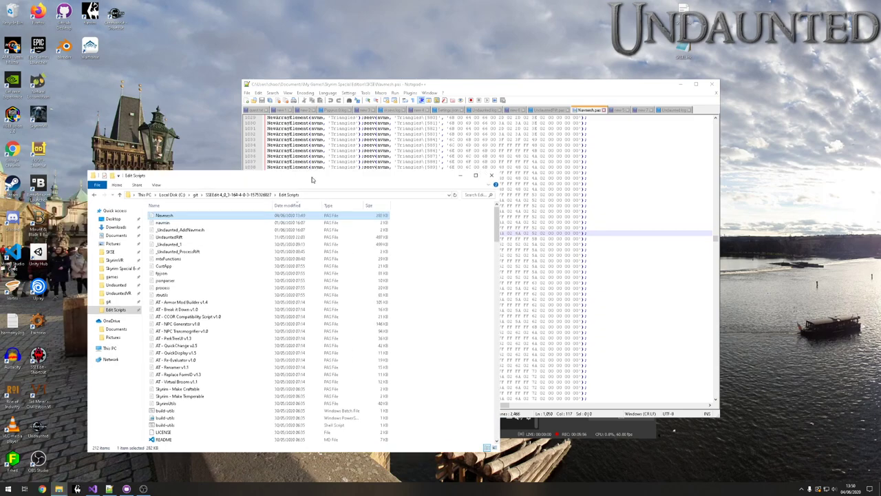
# - Start SSEEdit with the preselected plugins and expand Undaunted.esp down to the 01_Undaunted_Icelake cell's temporary records
pyautogui.doubleClick(38, 357)
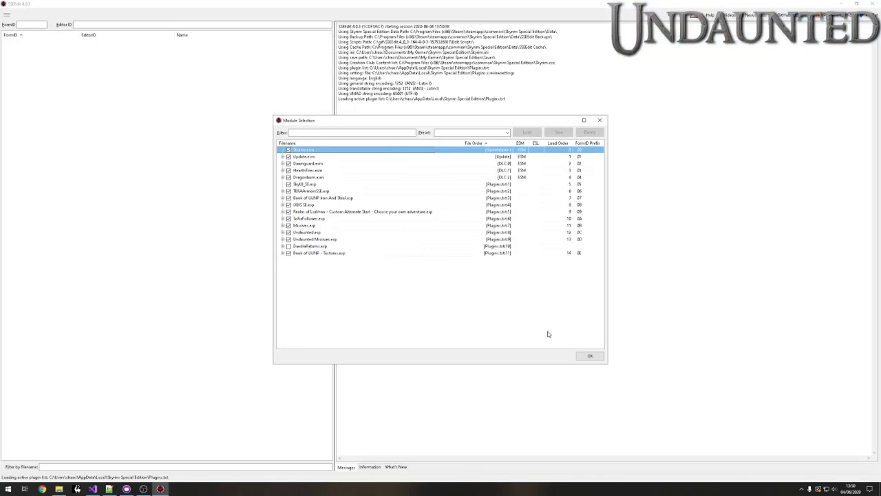
pyautogui.click(581, 355)
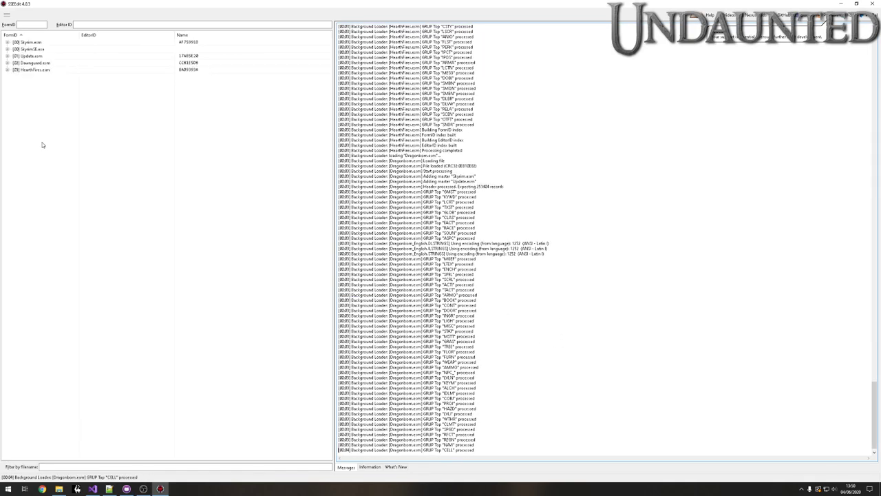
pyautogui.click(7, 131)
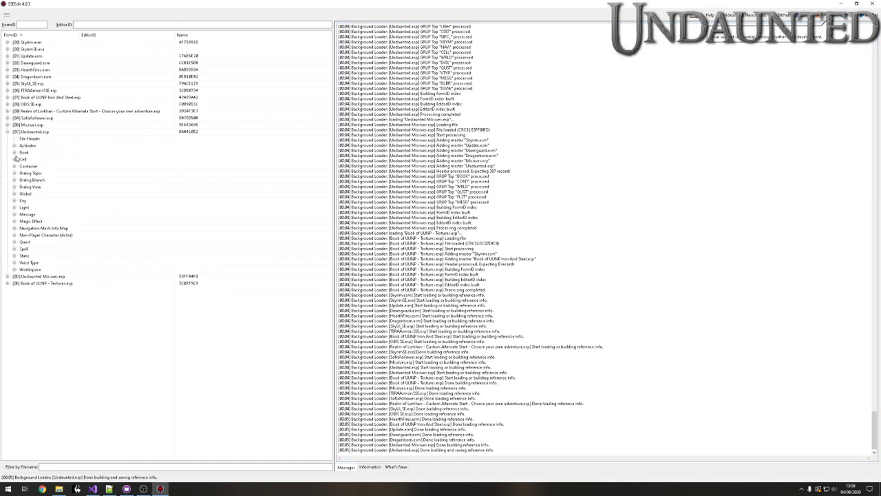
pyautogui.click(14, 159)
pyautogui.click(21, 200)
pyautogui.click(28, 207)
pyautogui.click(35, 214)
pyautogui.click(42, 221)
pyautogui.scroll(4, 71, 236)
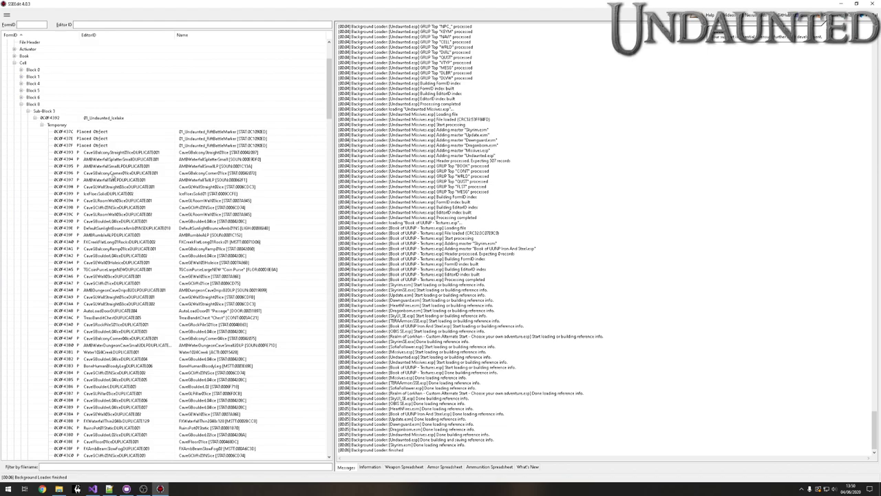
# - Apply the Navmesh script to the 01_Undaunted_Icelake cell
pyautogui.click(105, 119)
pyautogui.rightClick(104, 120)
pyautogui.click(137, 227)
pyautogui.click(360, 188)
pyautogui.click(359, 196)
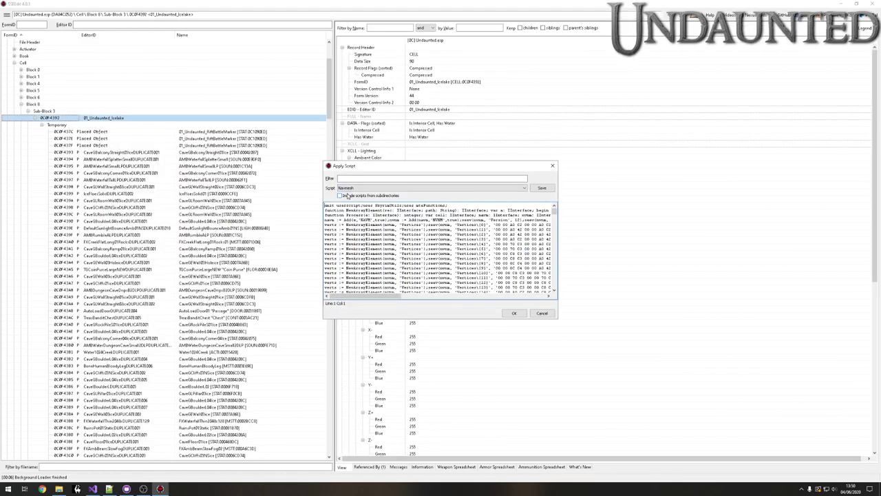
pyautogui.click(514, 313)
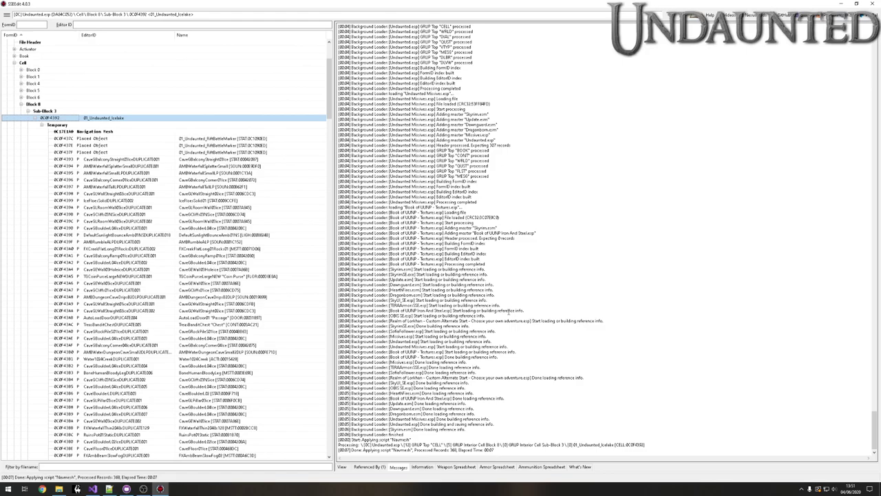
# - Inspect the new Navigation Mesh record's geometry, collapsing its Vertices and Triangles lists
pyautogui.click(103, 131)
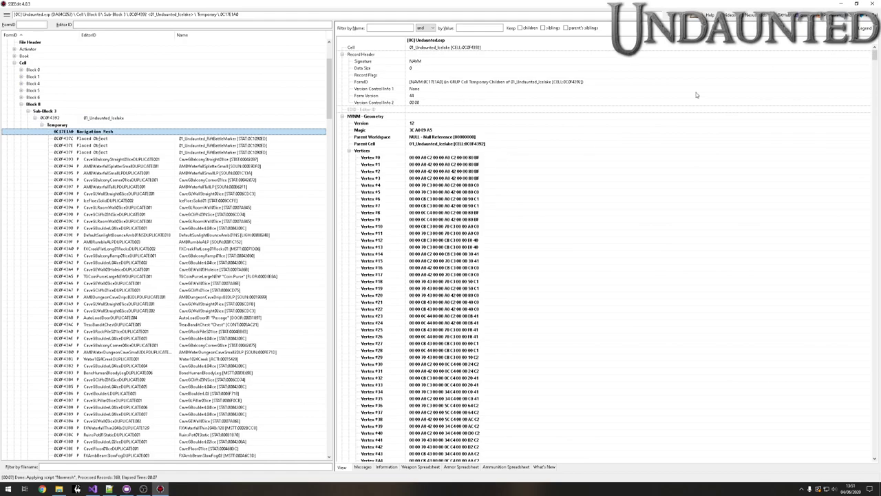
pyautogui.click(349, 151)
pyautogui.click(350, 159)
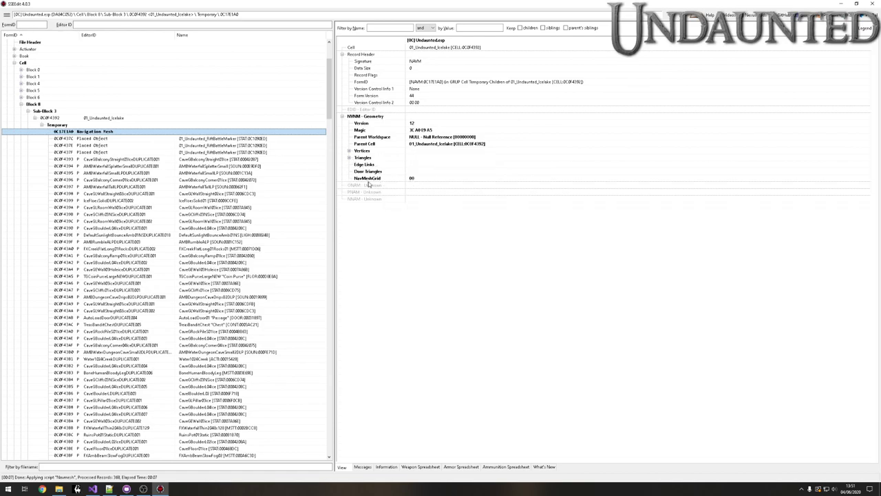
# - Save the changed Undaunted.esp with plugin backup enabled and close SSEEdit
pyautogui.click(6, 15)
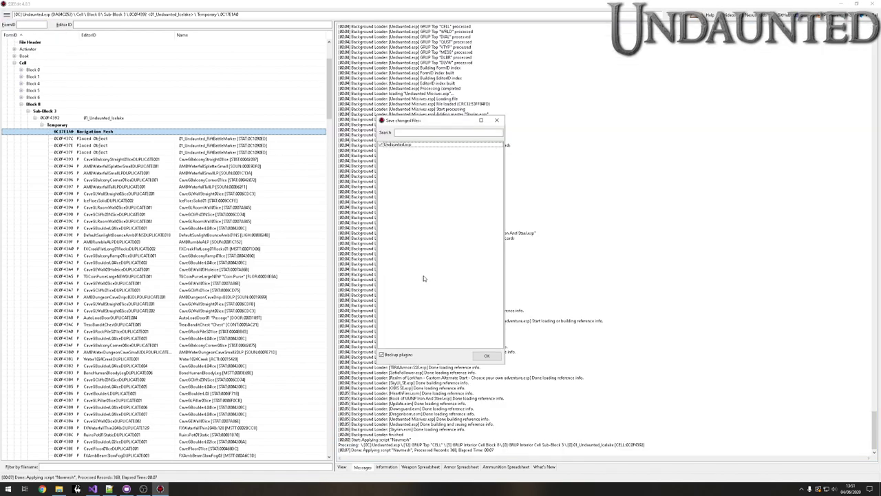
pyautogui.click(486, 356)
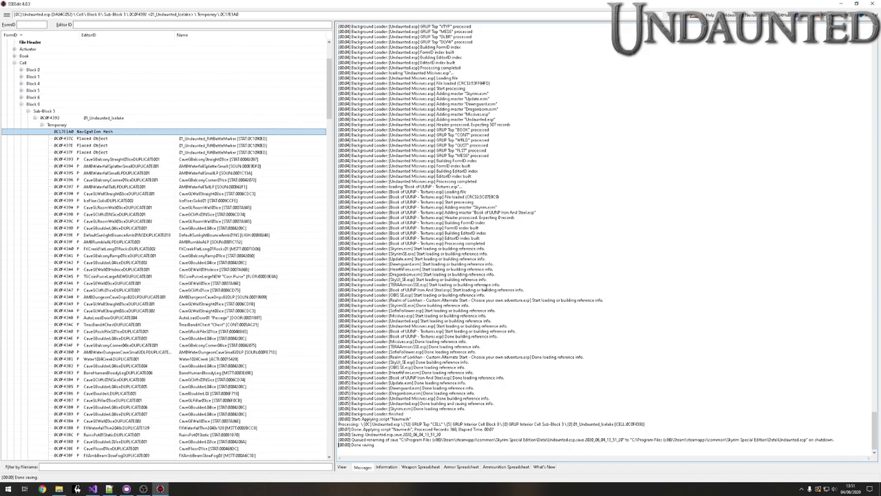
pyautogui.click(871, 5)
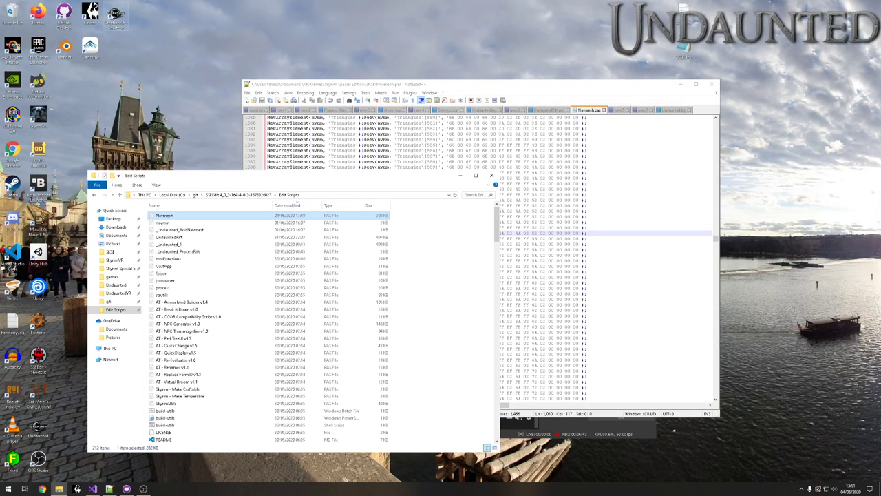
# - Start the Creation Kit and load Undaunted.esp as the active file
pyautogui.doubleClick(117, 19)
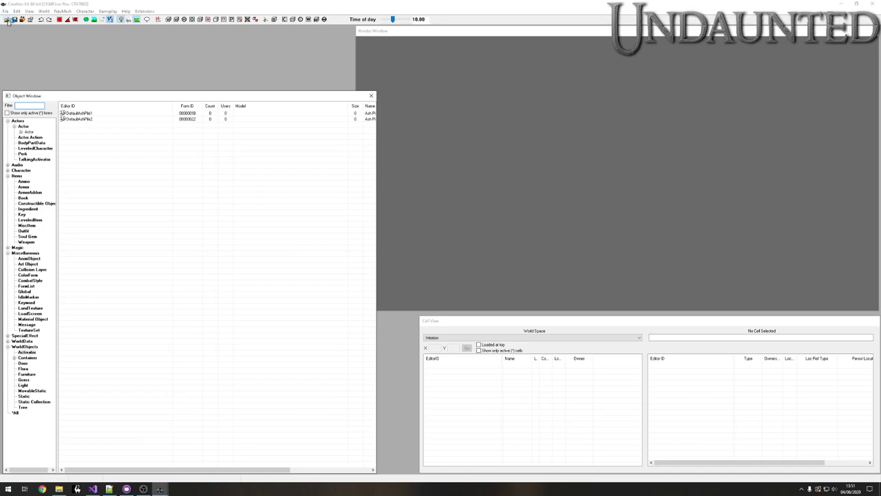
pyautogui.click(7, 20)
pyautogui.click(368, 243)
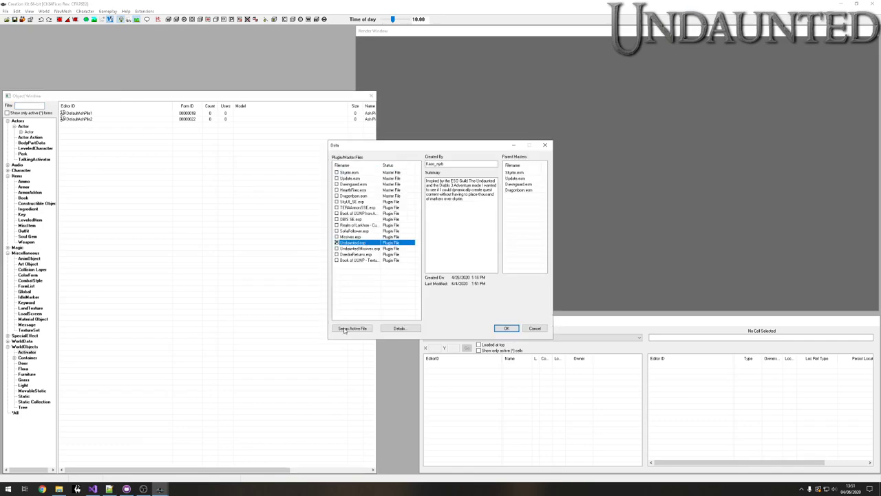
pyautogui.click(353, 328)
pyautogui.click(506, 328)
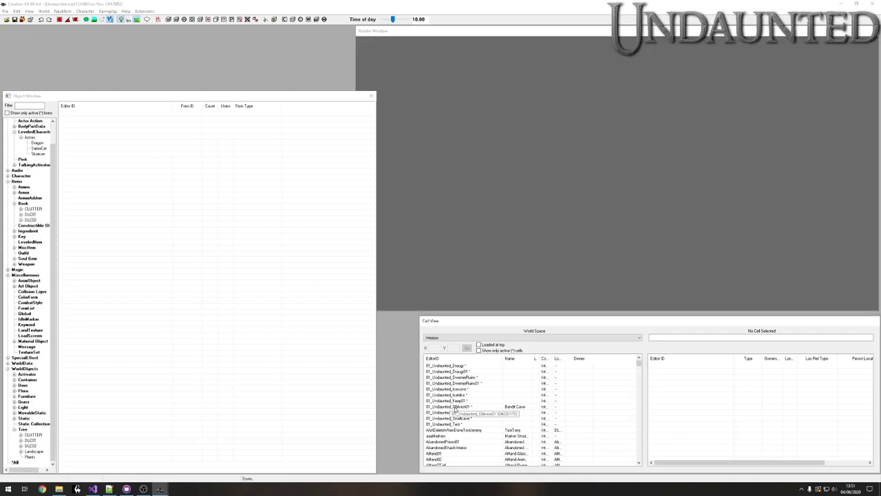
# - Open the 01_Undaunted_Icelake interior cell in the render window and turn on navmesh editing
pyautogui.doubleClick(464, 394)
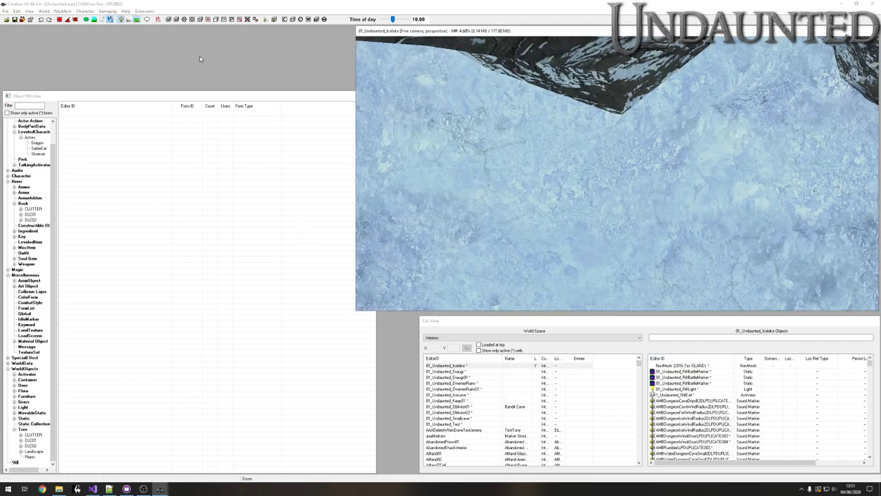
pyautogui.click(157, 18)
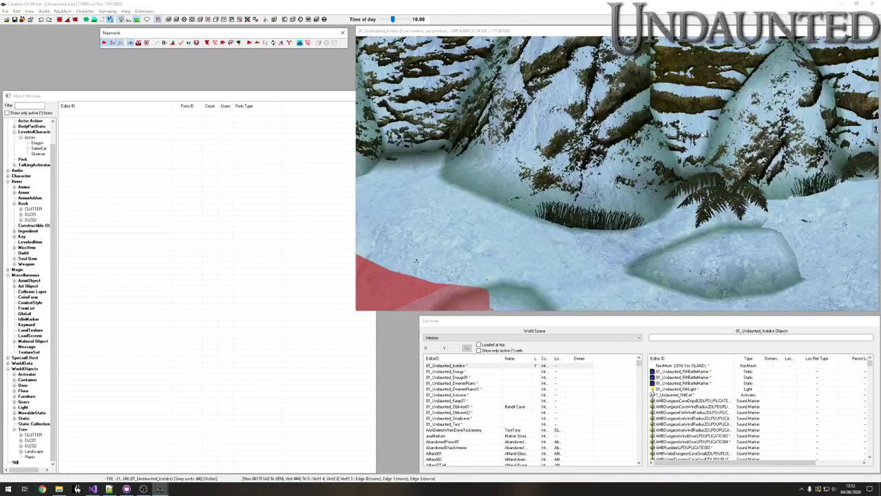
# - Examine how the generated navmesh's triangles lie over the snow paths, rocky ledges and slopes of the Icelake cell
pyautogui.keyDown('shift'); pyautogui.moveTo(617, 172); pyautogui.dragTo(524, 177, button='middle'); pyautogui.keyUp('shift')
pyautogui.scroll(-4, 606, 207)
pyautogui.scroll(3, 628, 171)
pyautogui.click(578, 134)
pyautogui.keyDown('shift'); pyautogui.moveTo(578, 134); pyautogui.dragTo(518, 104, button='middle'); pyautogui.keyUp('shift')
pyautogui.scroll(3, 637, 116)
pyautogui.keyDown('shift'); pyautogui.moveTo(596, 147); pyautogui.dragTo(465, 162, button='middle'); pyautogui.keyUp('shift')
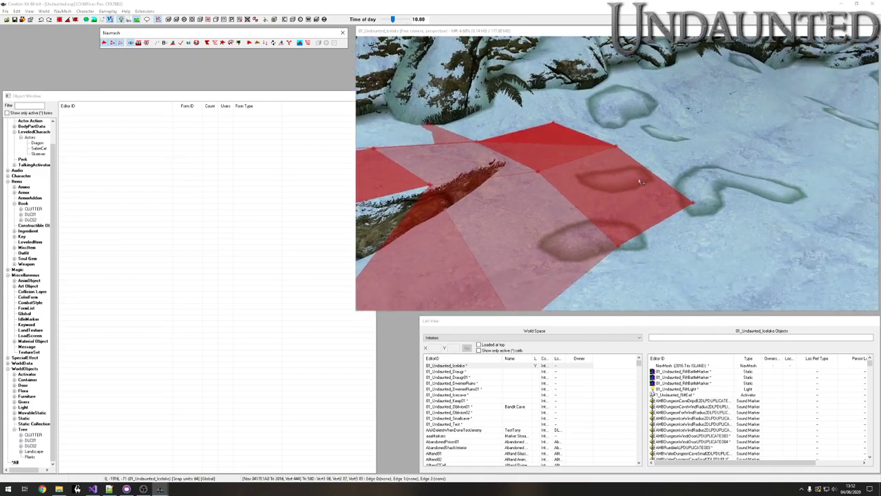
pyautogui.scroll(10, 466, 163)
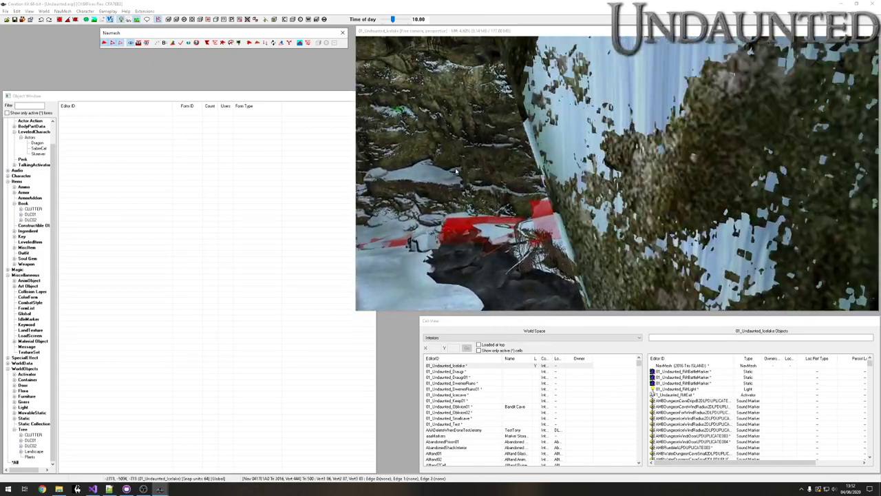
pyautogui.scroll(10, 447, 174)
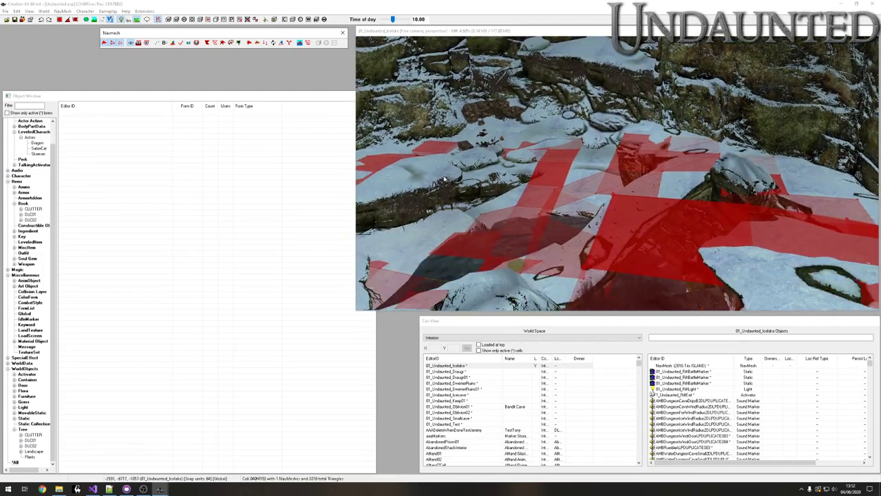
pyautogui.keyDown('shift'); pyautogui.moveTo(457, 181); pyautogui.dragTo(483, 205, button='middle'); pyautogui.keyUp('shift')
pyautogui.scroll(10, 483, 205)
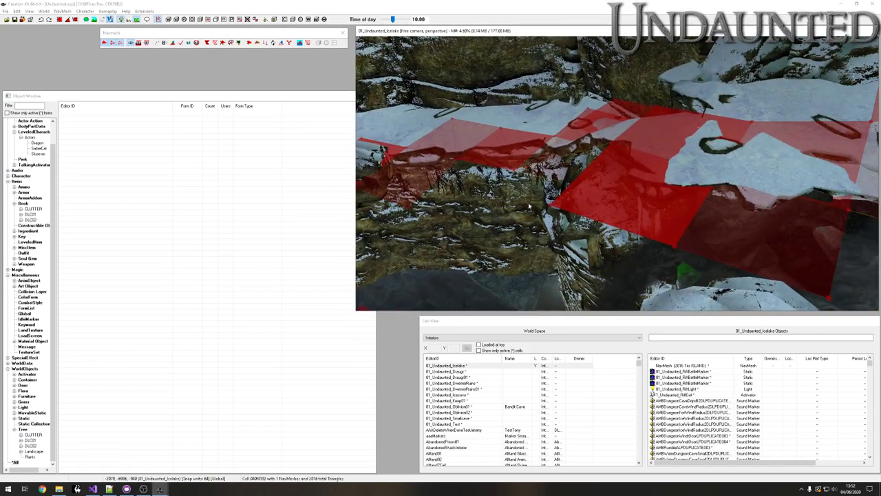
pyautogui.keyDown('shift'); pyautogui.moveTo(535, 207); pyautogui.dragTo(745, 192, button='middle'); pyautogui.keyUp('shift')
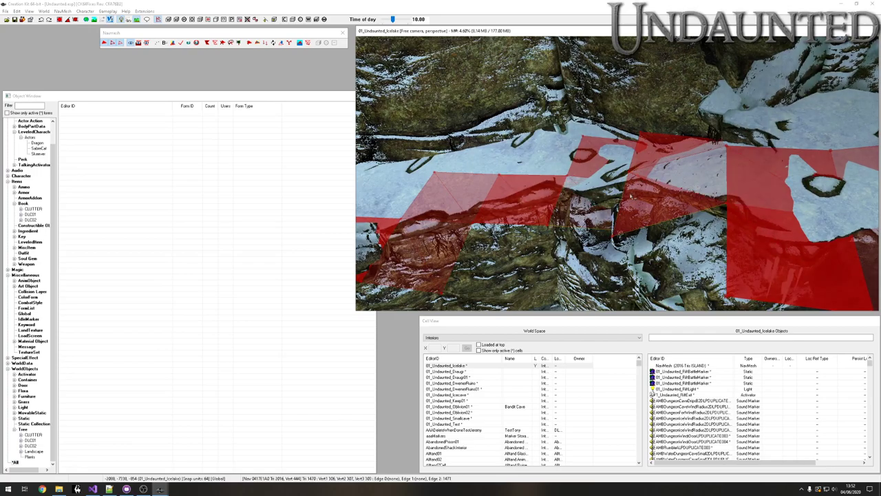
pyautogui.scroll(-3, 630, 196)
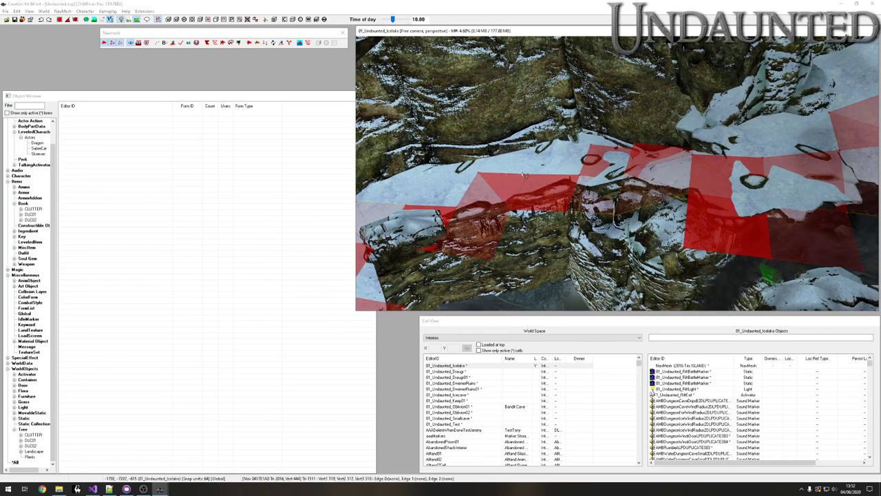
pyautogui.moveTo(578, 175); pyautogui.dragTo(709, 56, button='middle')
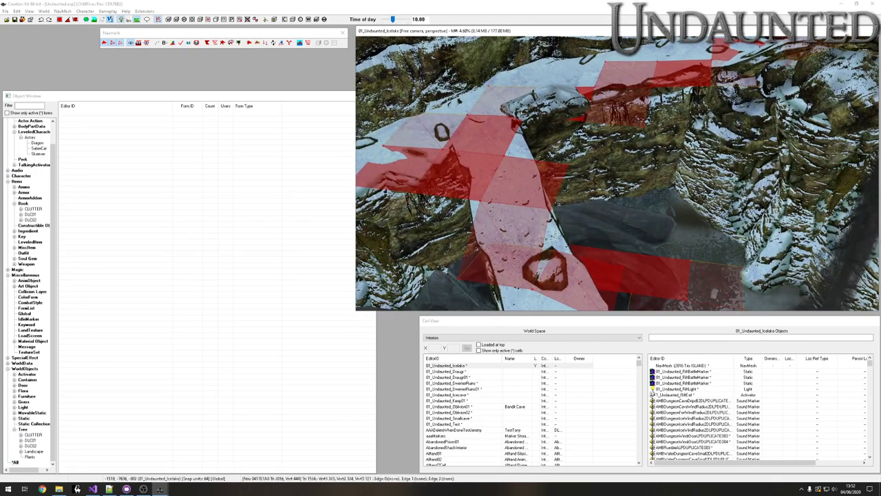
pyautogui.moveTo(678, 135); pyautogui.dragTo(716, 103, button='middle')
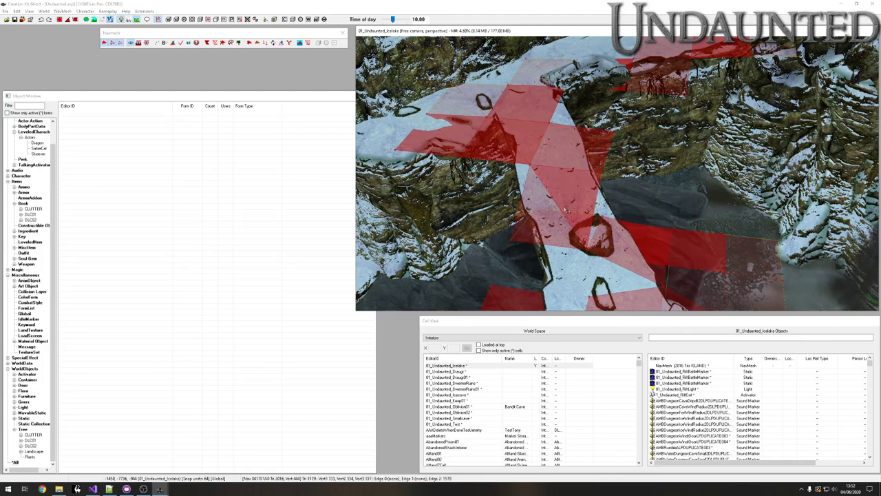
# - Nudge a navmesh vertex slightly on the edge of the snowy rock ledge and save the plugin
pyautogui.keyDown('shift'); pyautogui.moveTo(586, 178); pyautogui.dragTo(696, 87, button='middle'); pyautogui.keyUp('shift')
pyautogui.keyDown('shift'); pyautogui.moveTo(630, 83); pyautogui.dragTo(540, 239, button='middle'); pyautogui.keyUp('shift')
pyautogui.moveTo(528, 239)
pyautogui.mouseDown()
pyautogui.moveTo(522, 224)
pyautogui.moveTo(527, 233)
pyautogui.mouseUp()
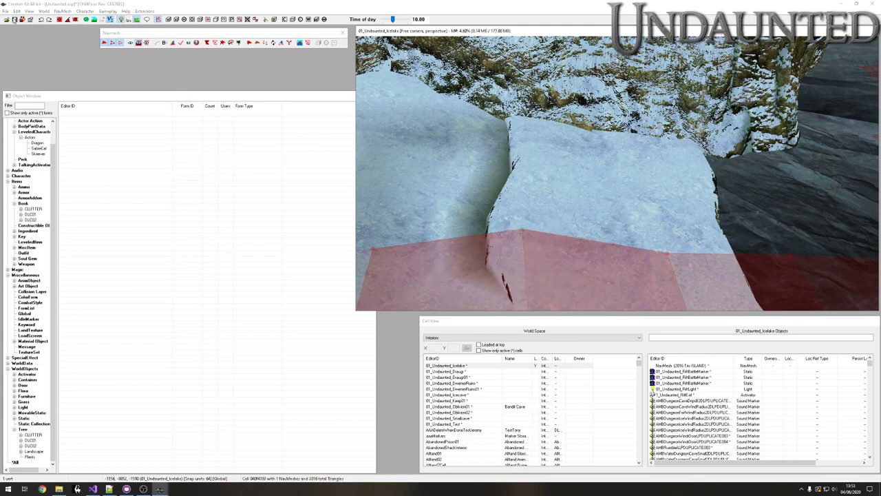
pyautogui.click(14, 20)
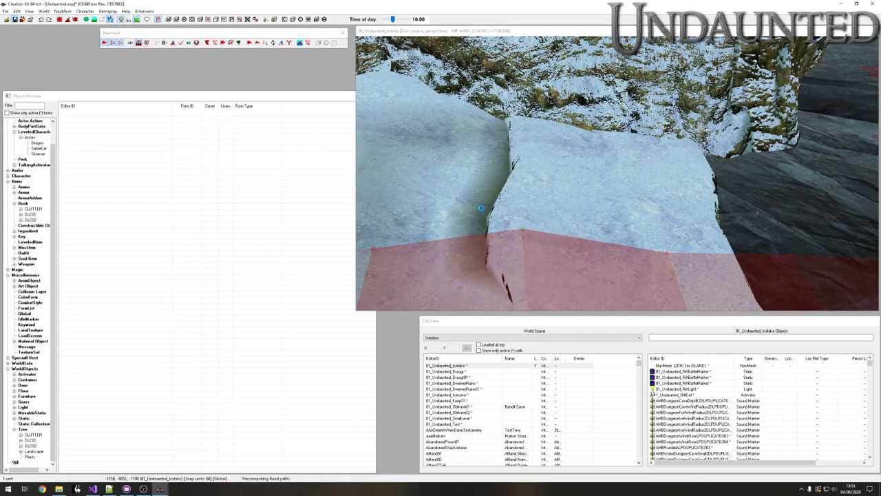
# - Optimize the Icelake cell's navmesh to merge its dense grid into fewer, larger triangles
pyautogui.click(570, 245)
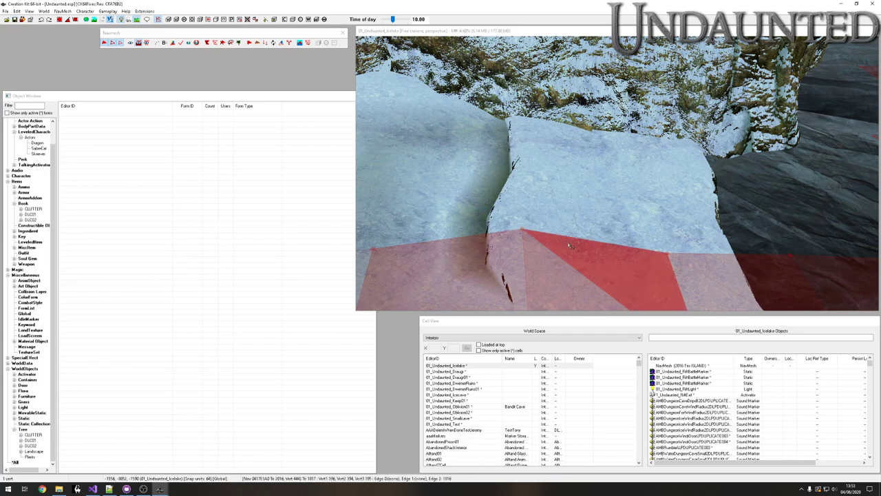
pyautogui.click(491, 252)
pyautogui.scroll(-4, 523, 234)
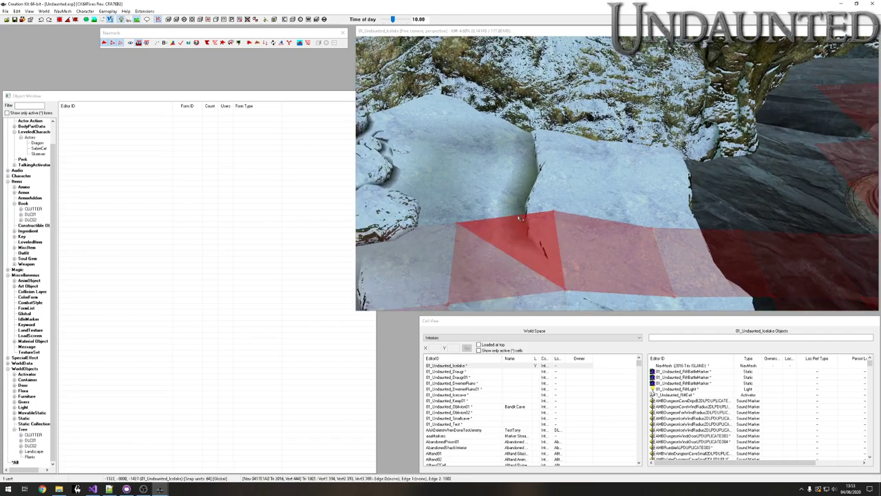
pyautogui.click(537, 221)
pyautogui.moveTo(537, 220); pyautogui.dragTo(526, 215, button='middle')
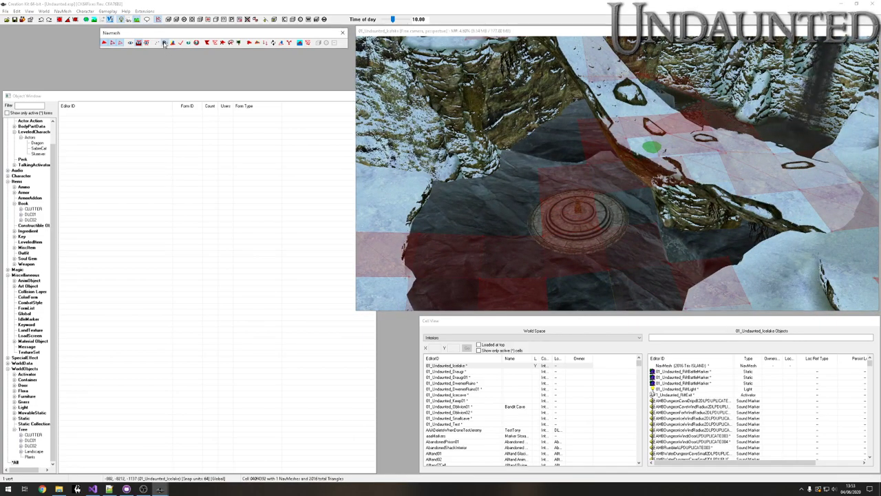
pyautogui.click(589, 153)
pyautogui.click(589, 152)
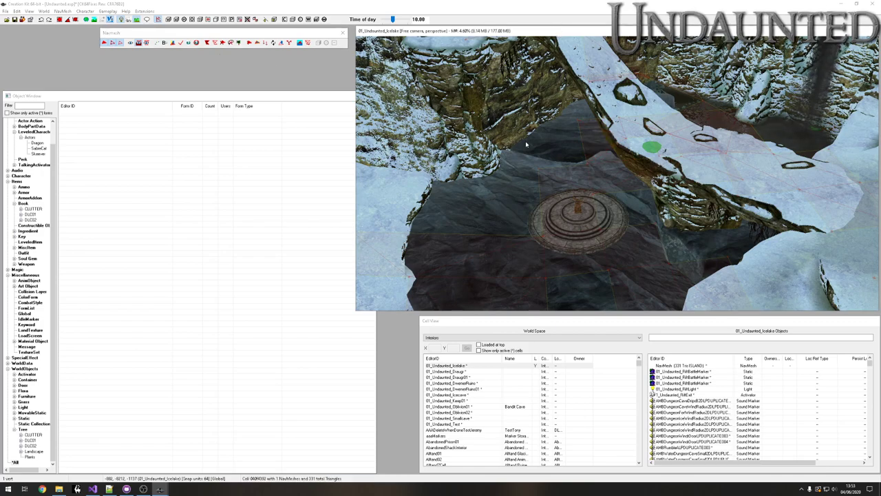
# - Examine how well the simplified navmesh covers the snow paths and rock ledges of the cell
pyautogui.press('w')
pyautogui.press('w')
pyautogui.moveTo(520, 141); pyautogui.dragTo(527, 209, button='middle')
pyautogui.scroll(-3, 527, 209)
pyautogui.hotkey('alt', 'Tab')
pyautogui.press('Tab')
pyautogui.press('Tab')
pyautogui.press('Tab')
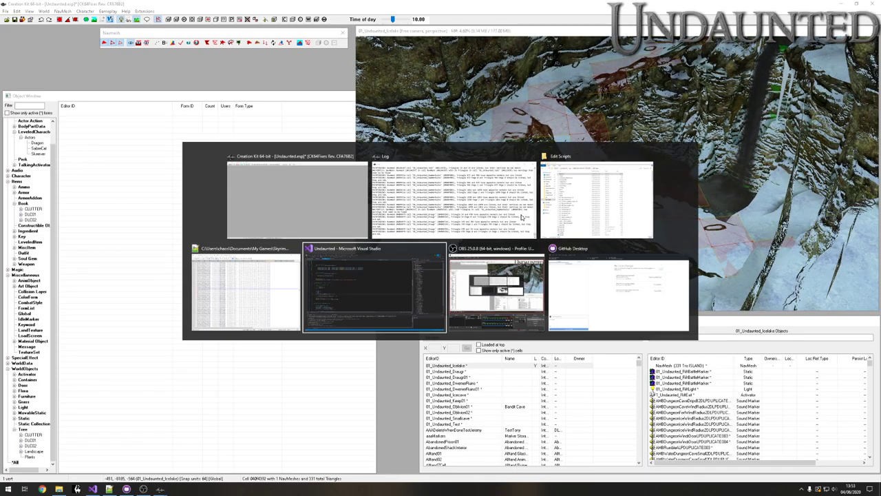
pyautogui.click(473, 8)
pyautogui.keyDown('shift'); pyautogui.moveTo(551, 127); pyautogui.dragTo(648, 180, button='middle'); pyautogui.keyUp('shift')
pyautogui.scroll(6, 654, 182)
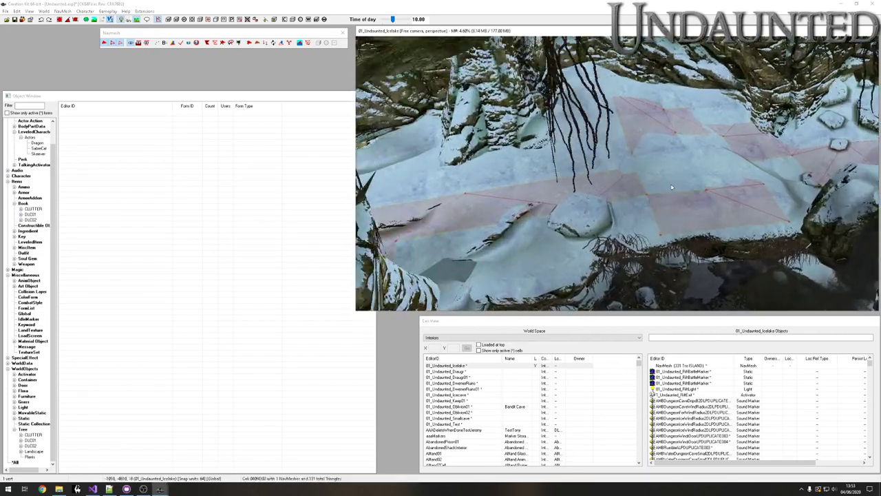
pyautogui.scroll(3, 673, 186)
pyautogui.moveTo(537, 201); pyautogui.dragTo(647, 181, button='middle')
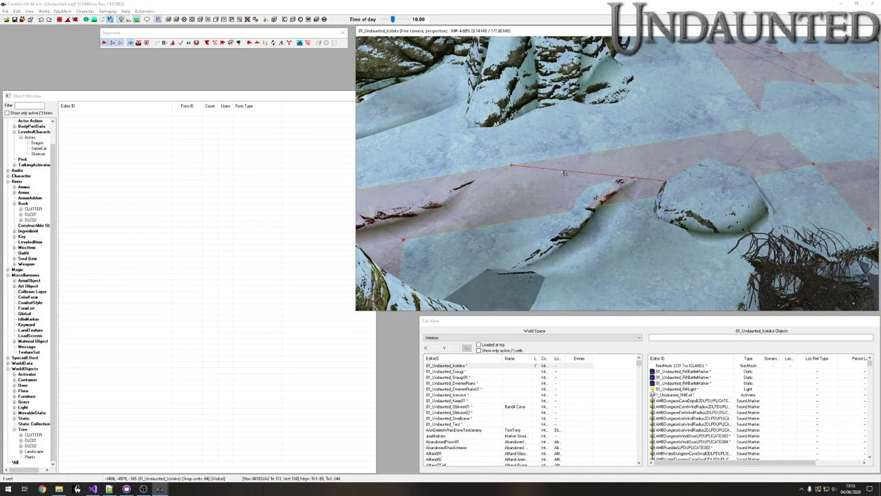
# - Hide the cell's terrain to check the whole navmesh outline on its own, and save the plugin
pyautogui.scroll(-5, 554, 175)
pyautogui.press('w')
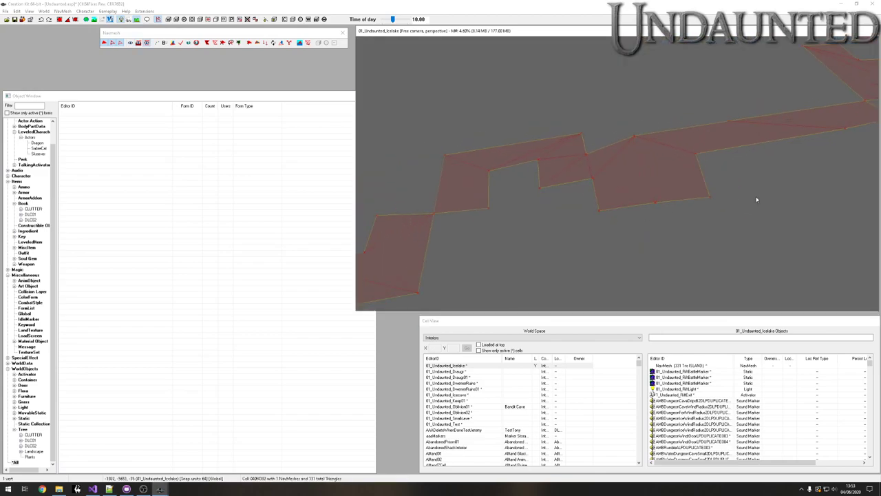
pyautogui.moveTo(602, 240); pyautogui.dragTo(666, 190, button='middle')
pyautogui.scroll(-8, 667, 190)
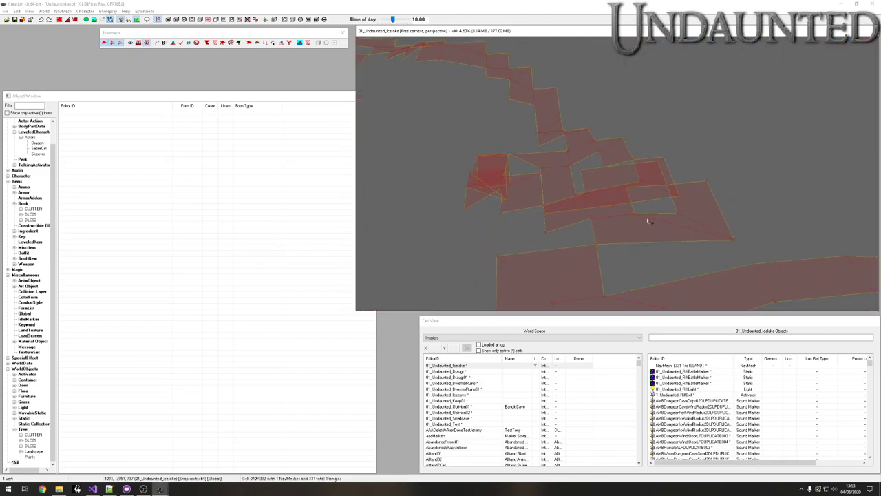
pyautogui.moveTo(653, 219); pyautogui.dragTo(633, 270, button='middle')
pyautogui.moveTo(594, 212); pyautogui.dragTo(708, 190, button='middle')
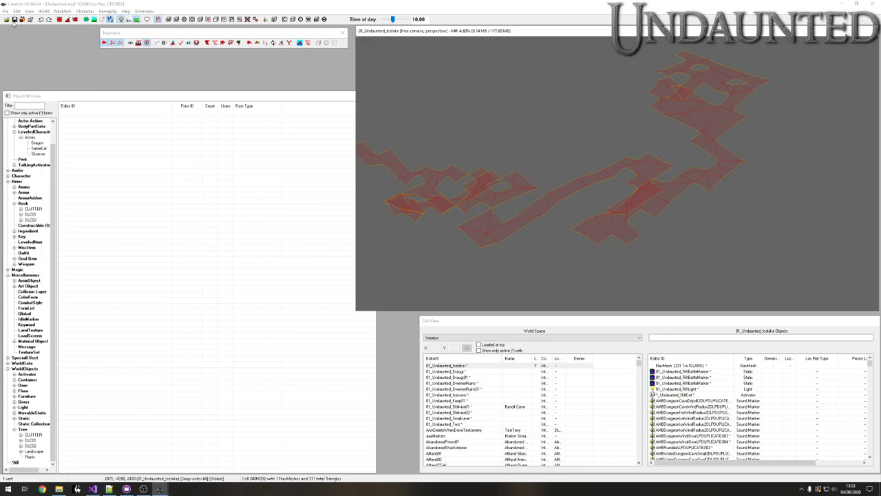
pyautogui.click(14, 20)
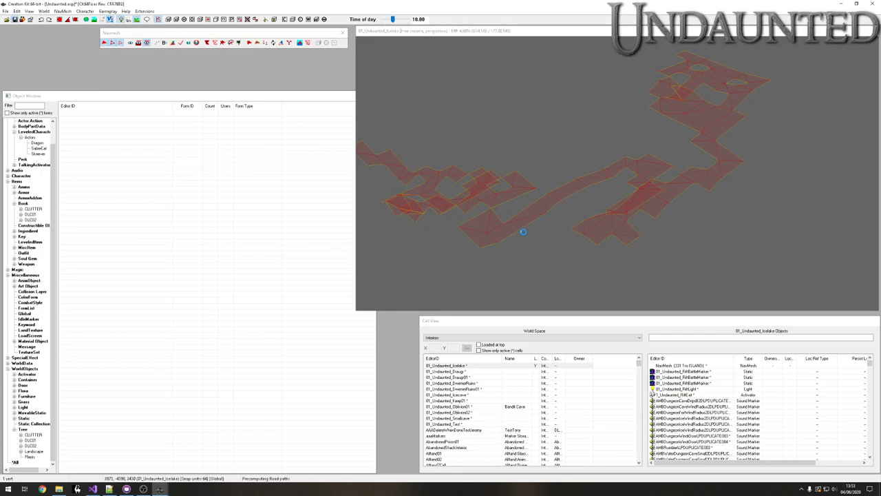
# - Add navmesh triangles across the notches around the loop where the narrow path widens
pyautogui.scroll(4, 526, 238)
pyautogui.moveTo(525, 252); pyautogui.dragTo(686, 215, button='middle')
pyautogui.scroll(4, 587, 226)
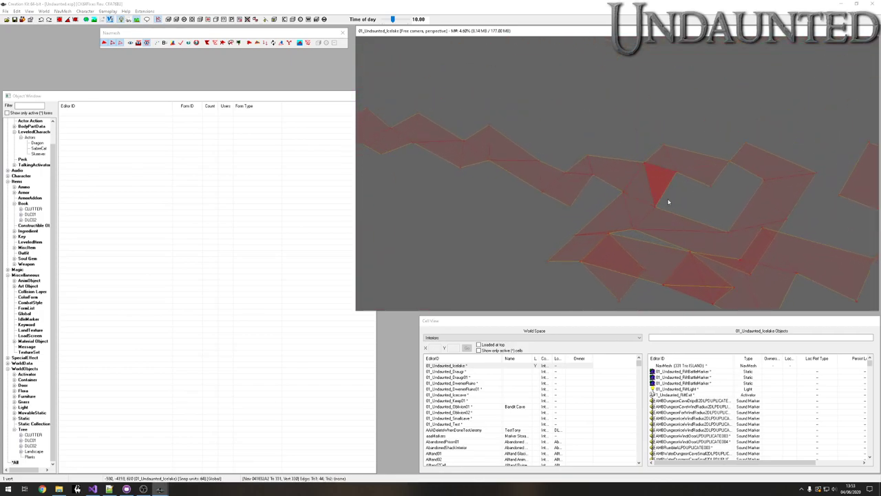
pyautogui.moveTo(737, 218); pyautogui.dragTo(663, 171)
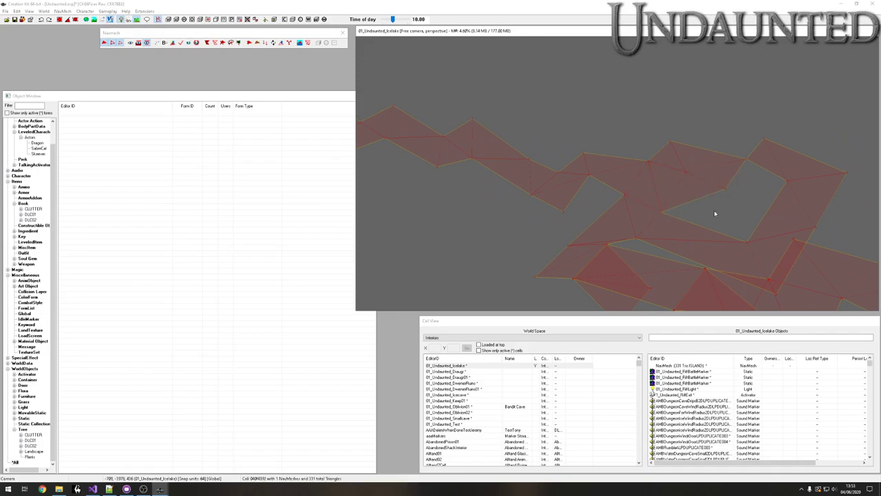
pyautogui.moveTo(585, 200); pyautogui.dragTo(629, 173)
pyautogui.moveTo(544, 221); pyautogui.dragTo(641, 237, button='middle')
pyautogui.moveTo(659, 230); pyautogui.dragTo(596, 191)
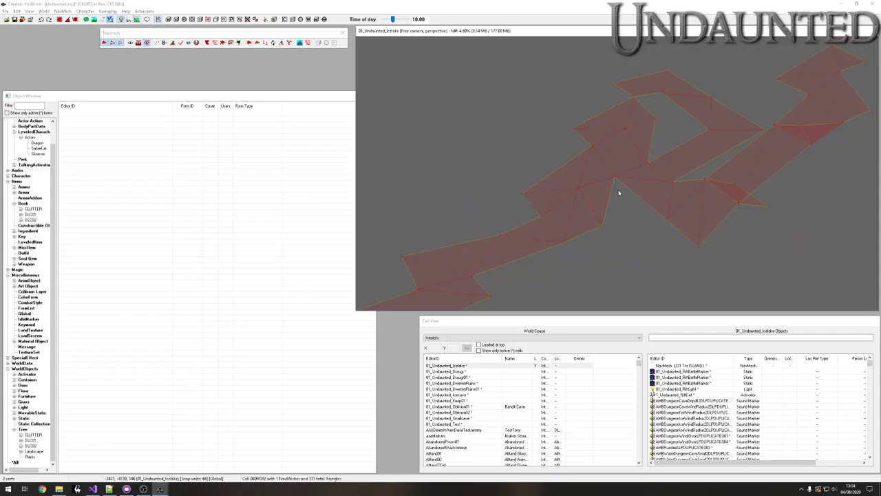
# - Close the remaining triangular notch in the widened area and fill its diamond-shaped hole with navmesh triangles
pyautogui.moveTo(634, 258); pyautogui.dragTo(596, 232, button='middle')
pyautogui.moveTo(551, 194); pyautogui.dragTo(536, 234)
pyautogui.click(601, 199)
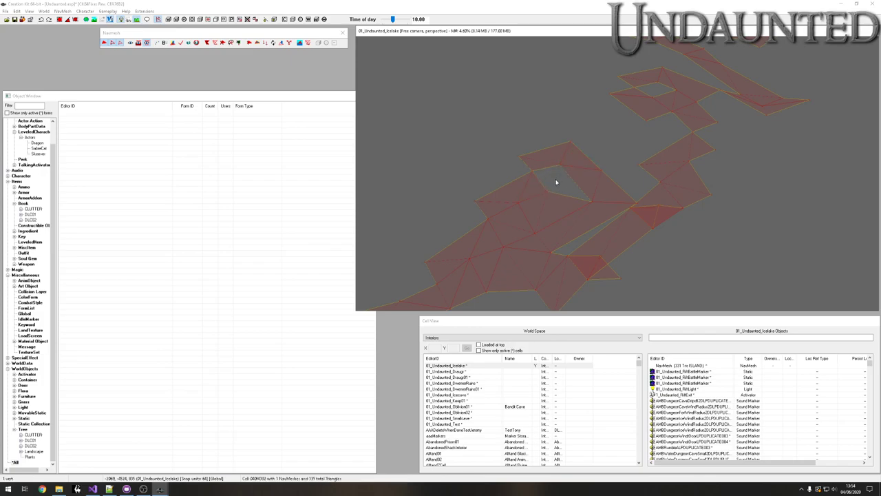
pyautogui.moveTo(542, 179); pyautogui.dragTo(570, 201)
pyautogui.click(562, 224)
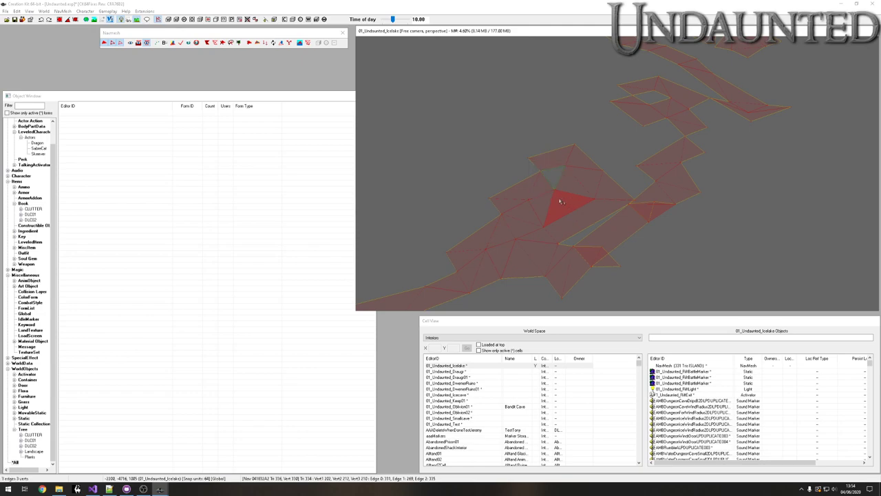
pyautogui.keyDown('shift'); pyautogui.moveTo(523, 212); pyautogui.dragTo(600, 239, button='middle'); pyautogui.keyUp('shift')
pyautogui.click(596, 222)
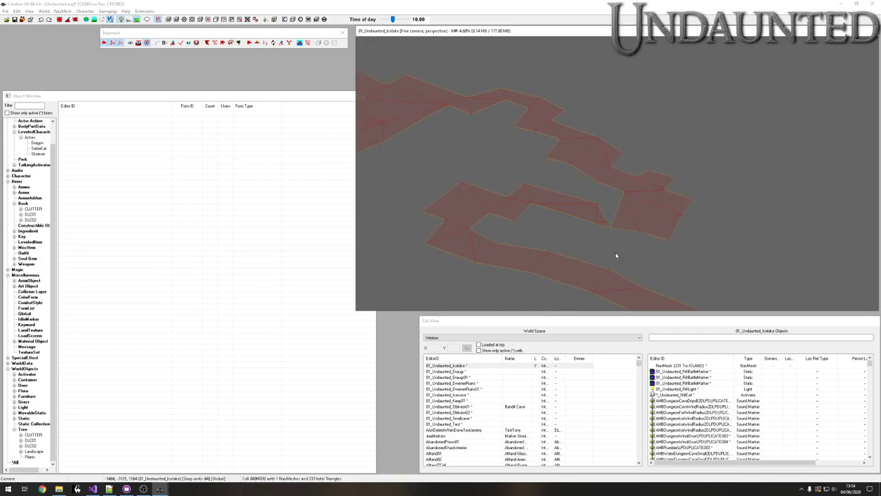
# - Bridge the gap between the two neighbouring navmesh branches with new triangles
pyautogui.click(588, 226)
pyautogui.moveTo(697, 228); pyautogui.dragTo(606, 279)
pyautogui.click(680, 289)
pyautogui.moveTo(673, 296); pyautogui.dragTo(607, 239)
pyautogui.moveTo(577, 245)
pyautogui.keyDown('shift'); pyautogui.mouseDown(button='middle')
pyautogui.moveTo(595, 259)
pyautogui.moveTo(575, 245)
pyautogui.mouseUp(button='middle'); pyautogui.keyUp('shift')
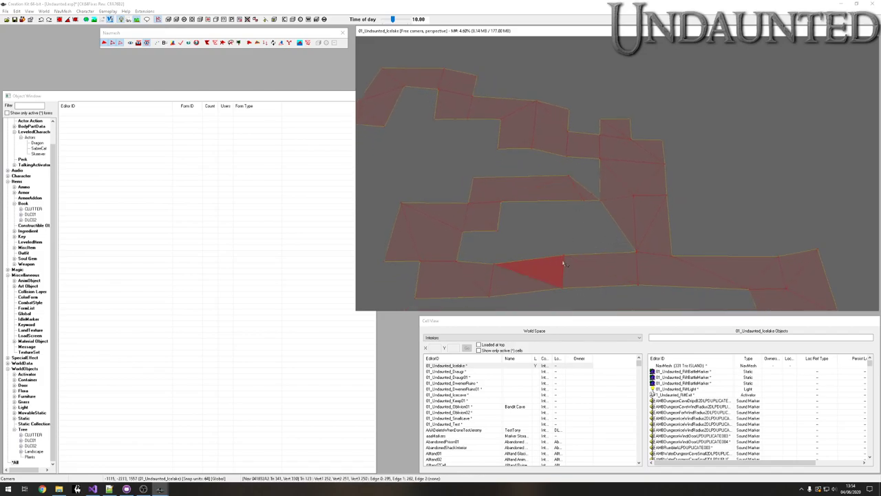
pyautogui.click(634, 241)
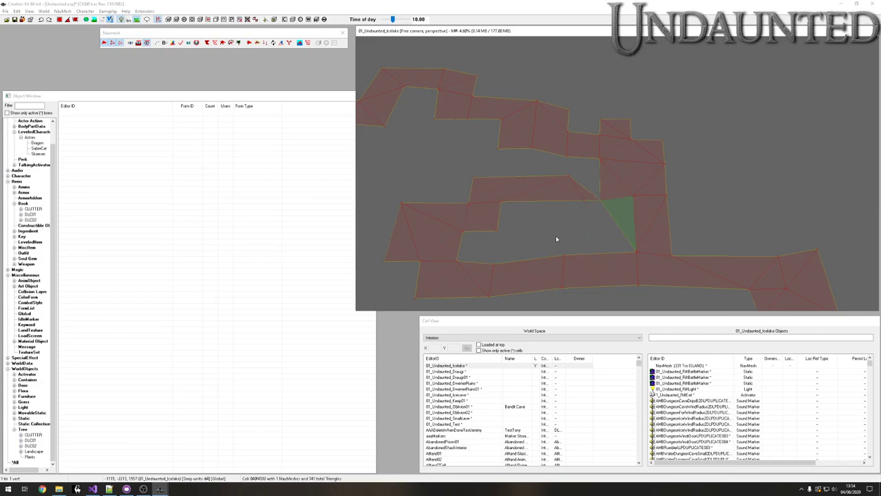
# - Undo the last navmesh edit and join selected vertices into triangles along the adjoining section
pyautogui.hotkey('ctrl', 'z')
pyautogui.scroll(-1, 541, 225)
pyautogui.keyDown('shift'); pyautogui.moveTo(540, 223); pyautogui.dragTo(742, 147, button='middle'); pyautogui.keyUp('shift')
pyautogui.moveTo(769, 115); pyautogui.dragTo(704, 109)
pyautogui.press('f')
pyautogui.keyDown('shift'); pyautogui.moveTo(722, 205); pyautogui.dragTo(648, 227, button='middle'); pyautogui.keyUp('shift')
pyautogui.keyDown('ctrl'); pyautogui.click(693, 186); pyautogui.keyUp('ctrl')
pyautogui.press('a')
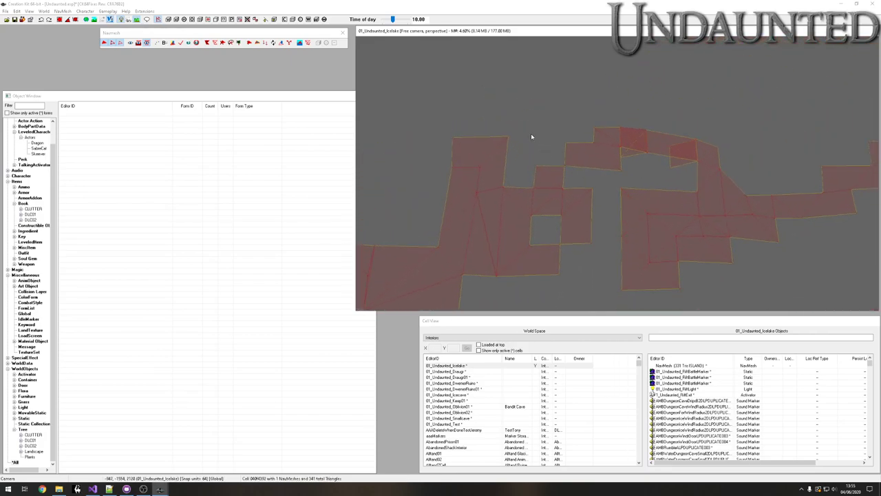
pyautogui.moveTo(531, 134); pyautogui.dragTo(578, 177)
pyautogui.press('a')
# - Show the cell's terrain again, save the edited plugin and close the Creation Kit
pyautogui.moveTo(613, 250); pyautogui.dragTo(537, 217, button='middle')
pyautogui.press('w')
pyautogui.click(15, 19)
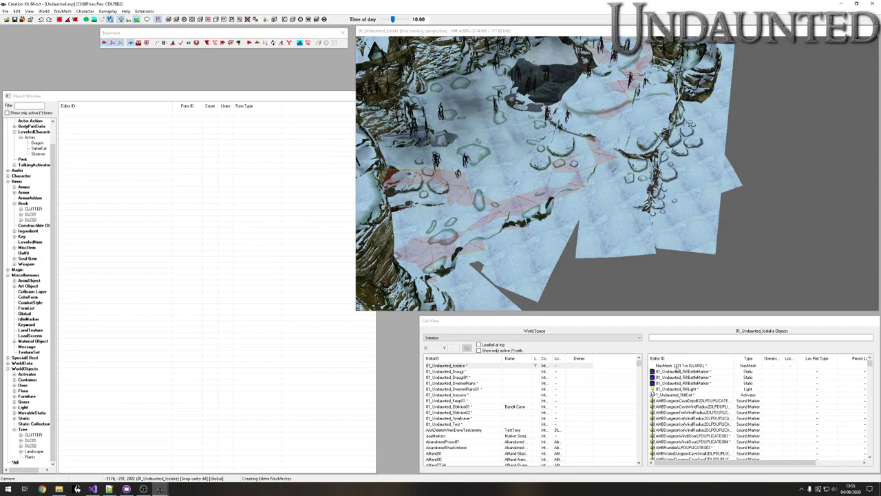
pyautogui.moveTo(520, 78); pyautogui.dragTo(595, 259, button='middle')
pyautogui.click(871, 4)
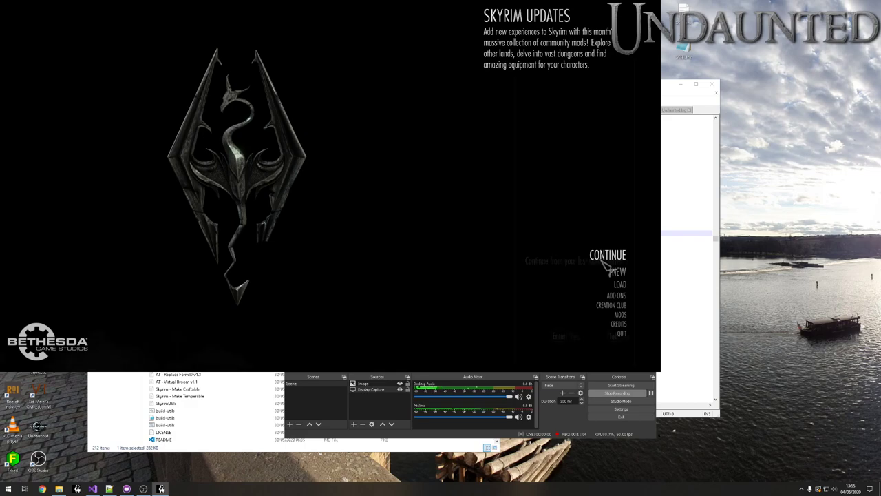
# - Continue the latest saved game in Skyrim and move around the Undaunted camp
pyautogui.click(471, 335)
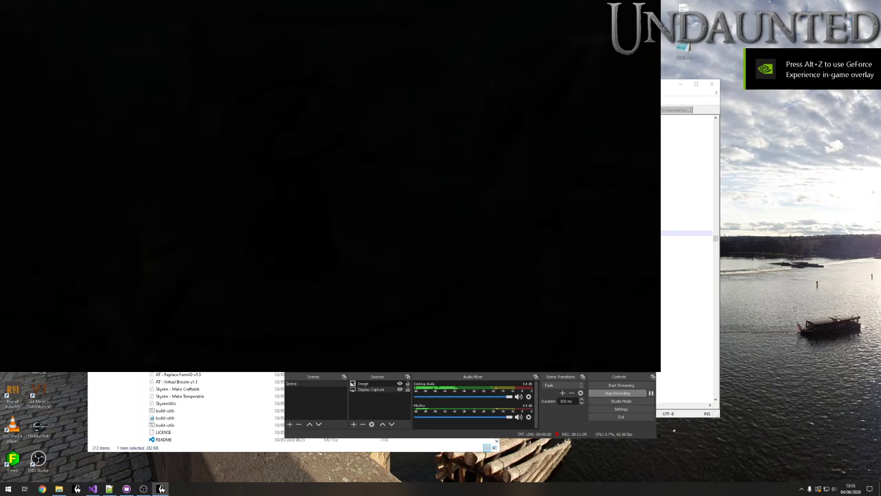
pyautogui.press('w')
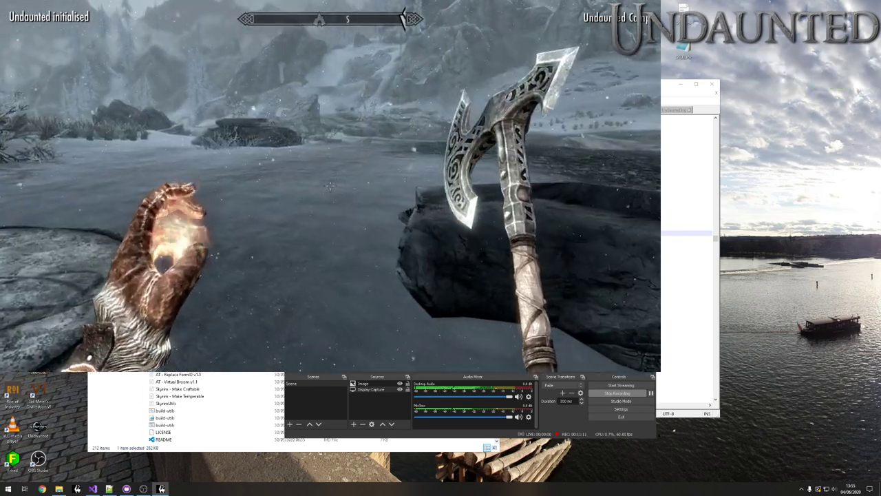
pyautogui.press('space')
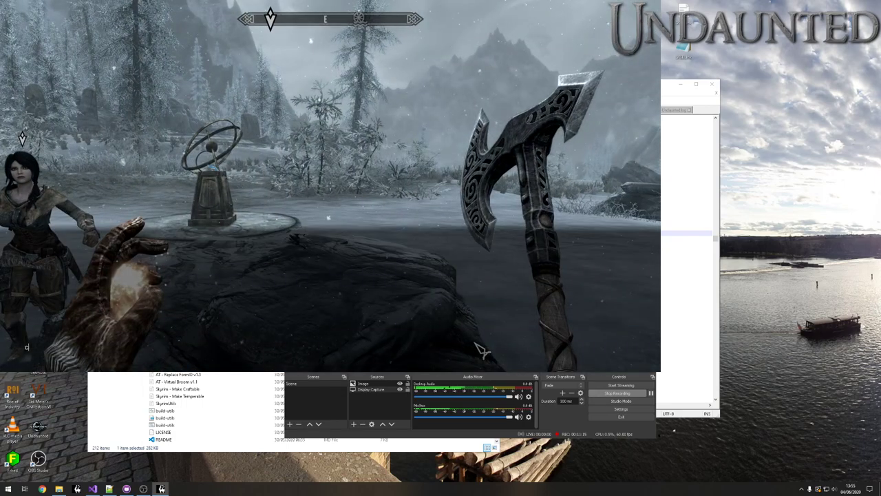
# - Teleport the player to Undaunted's Icelake cell with the coc console command
pyautogui.write('coc 01_undaunted')
pyautogui.write('ice')
pyautogui.press('Return')
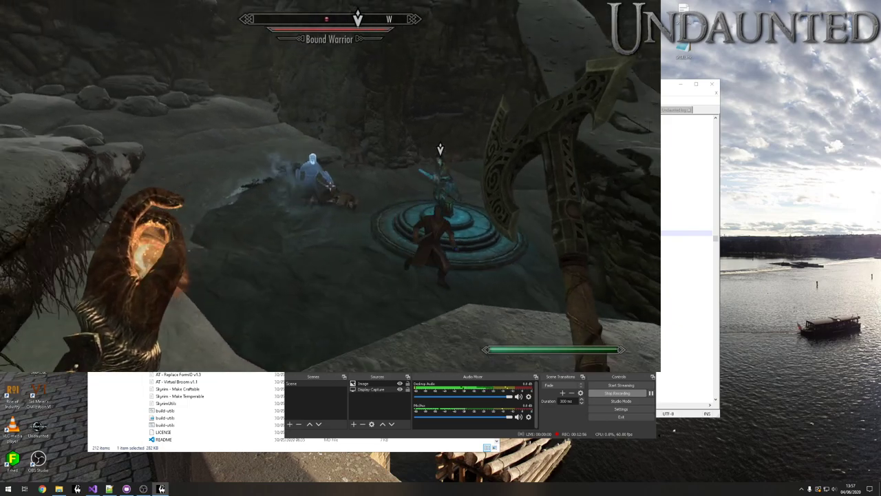
# - Reposition above the round platform and attack the characters fighting there with the fire spell
pyautogui.press('a')
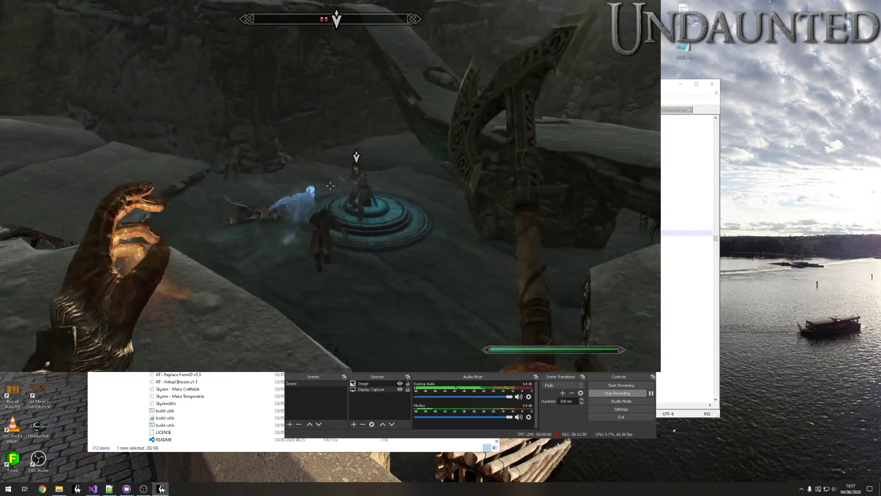
pyautogui.rightClick(331, 186)
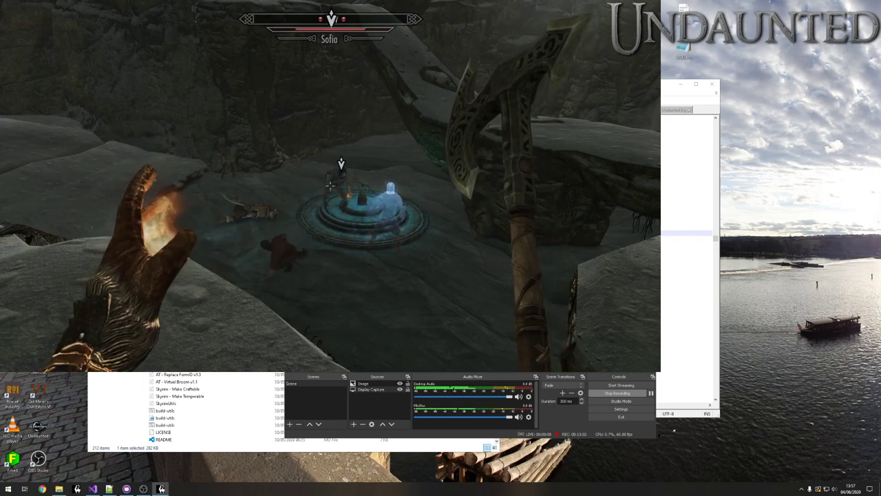
pyautogui.click(331, 185)
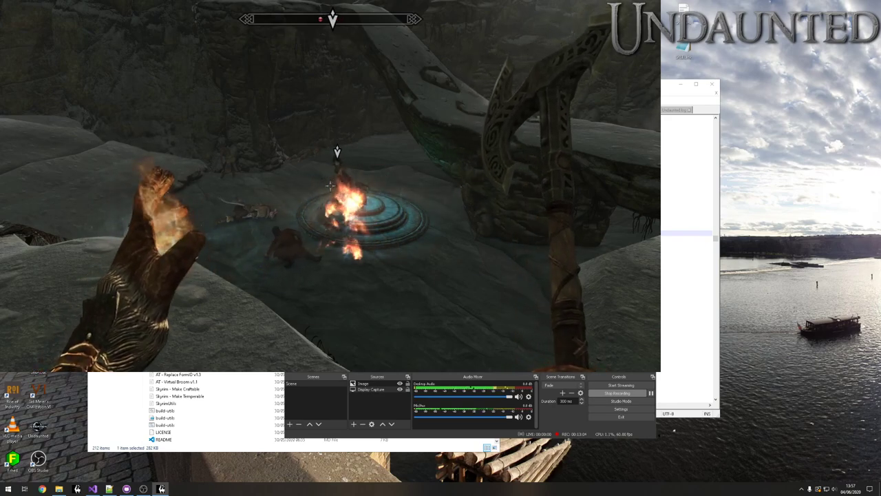
# - Quit Skyrim to the desktop from the system options without saving
pyautogui.press('j')
pyautogui.click(472, 45)
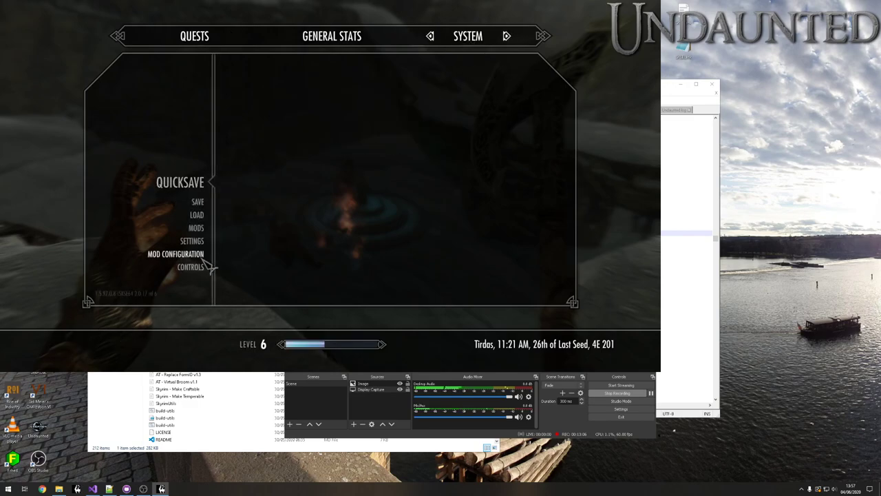
pyautogui.click(210, 183)
pyautogui.click(242, 192)
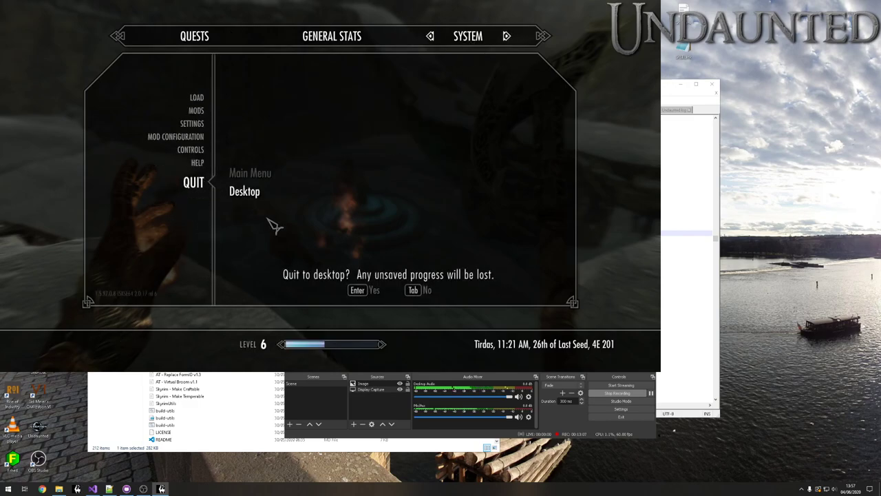
pyautogui.click(365, 293)
# - Switch to Visual Studio and highlight the MarkTile function name in NavMeshTool.cpp to examine its code
pyautogui.click(93, 489)
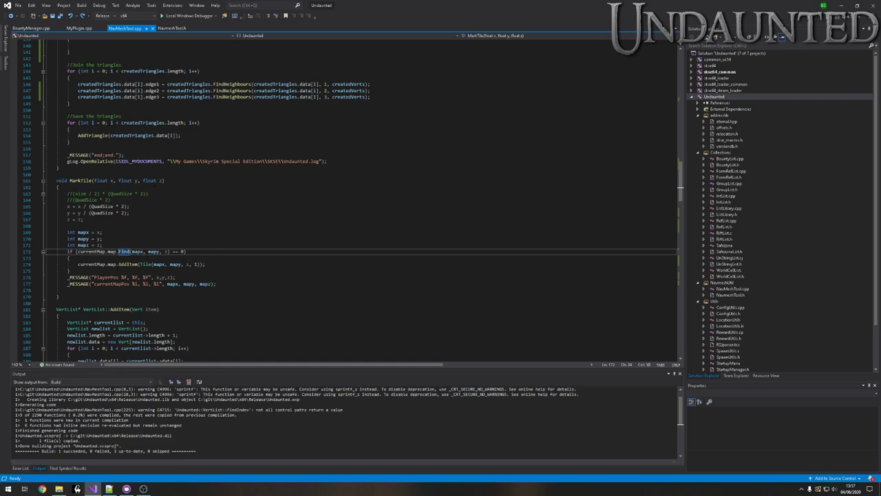
pyautogui.doubleClick(81, 181)
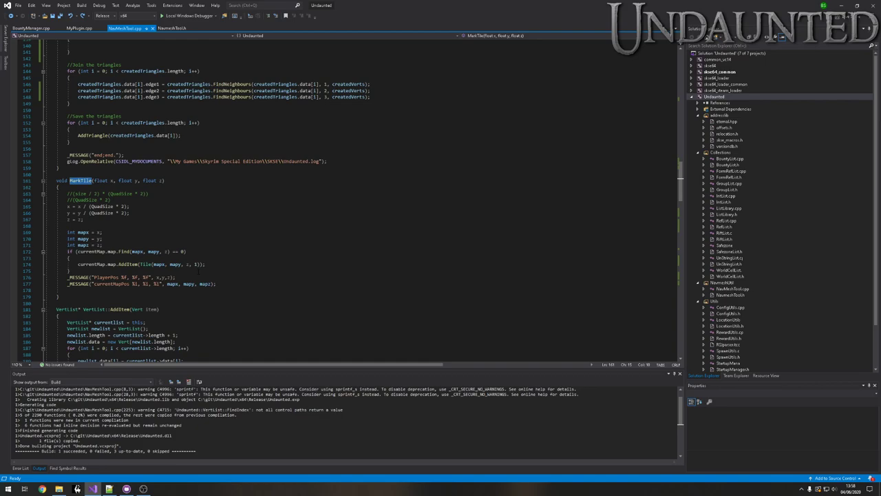
pyautogui.click(143, 489)
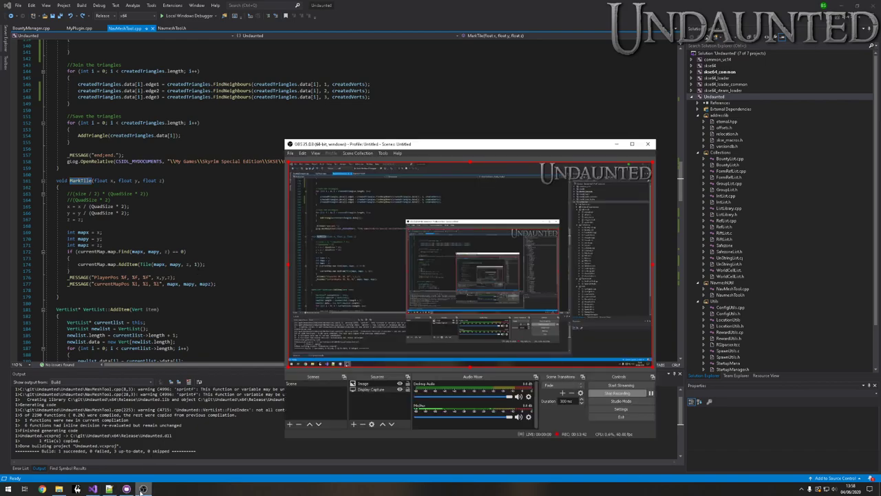